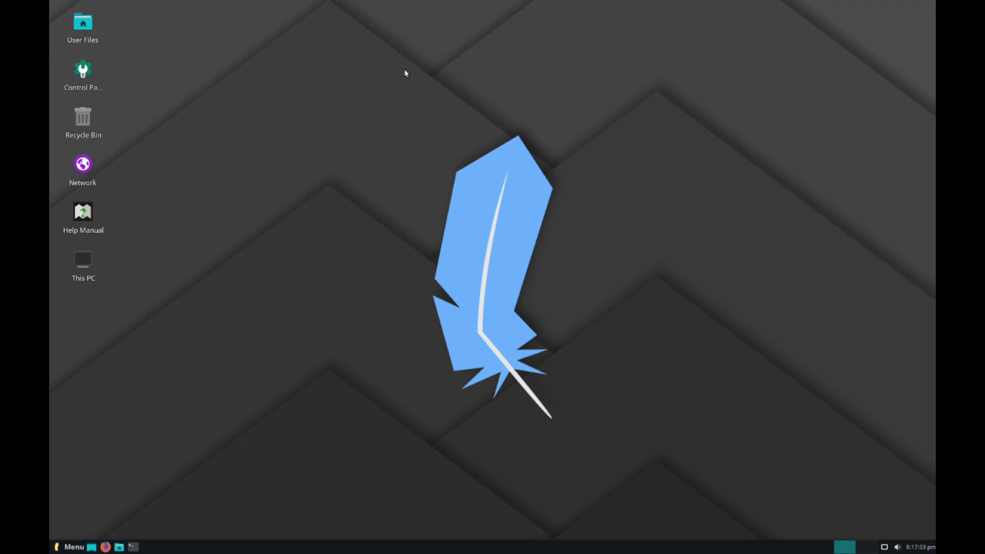
Step: Open the home folder from User Files, centre the window, and select then deselect its eight folders
{"action": "left_click", "coordinate": [84, 27]}
{"action": "double_click", "coordinate": [84, 27]}
{"action": "left_click_drag", "start_coordinate": [113, 13], "coordinate": [286, 71]}
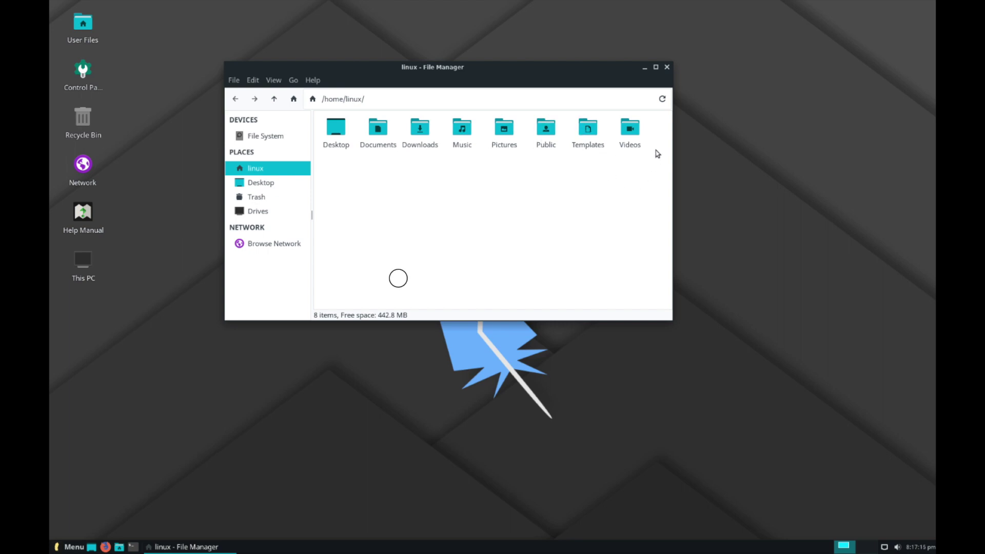
{"action": "left_click_drag", "start_coordinate": [656, 151], "coordinate": [280, 123]}
{"action": "left_click", "coordinate": [398, 278]}
Step: Open the Desktop folder, jump to the file system root, then close the file manager
{"action": "double_click", "coordinate": [334, 131]}
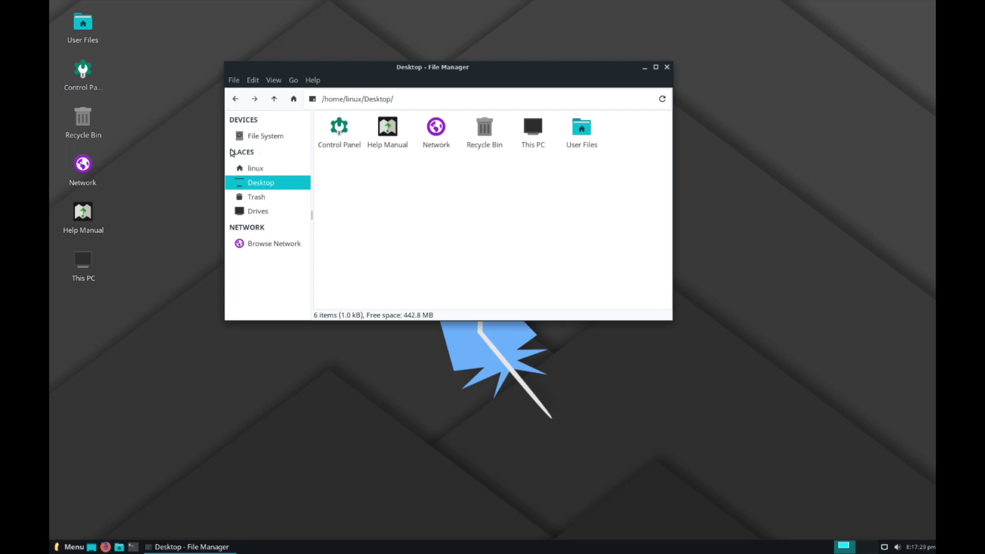
{"action": "left_click", "coordinate": [265, 137]}
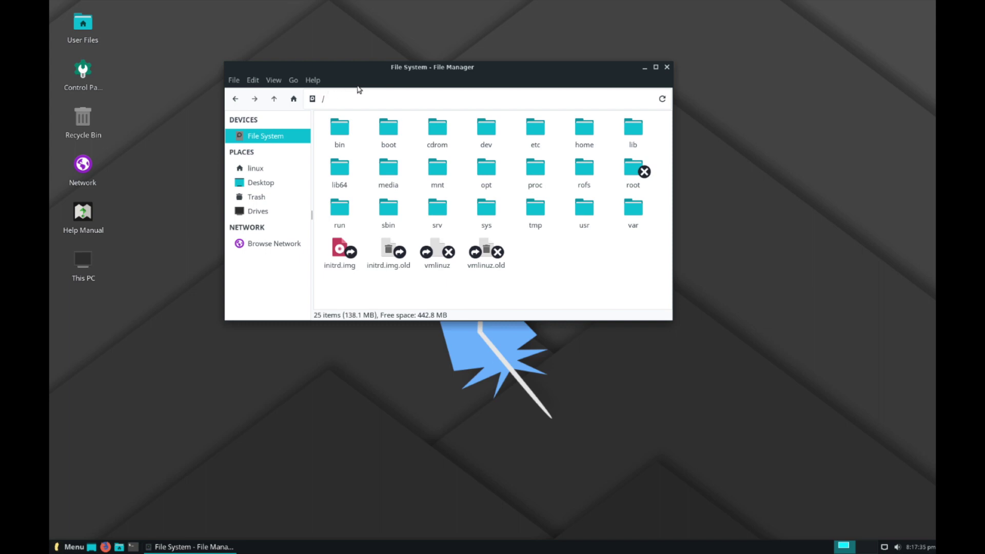
{"action": "left_click_drag", "start_coordinate": [361, 72], "coordinate": [361, 117]}
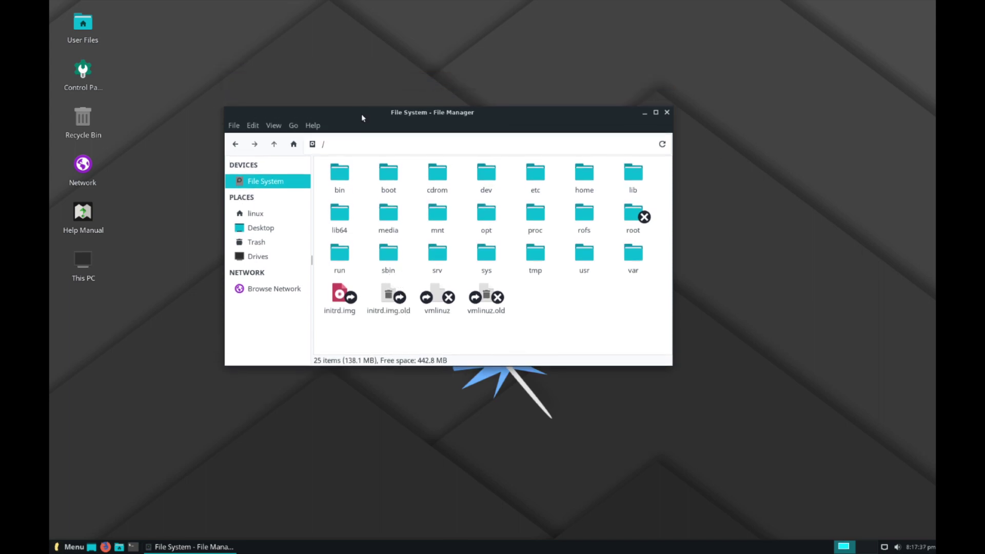
{"action": "left_click", "coordinate": [667, 113]}
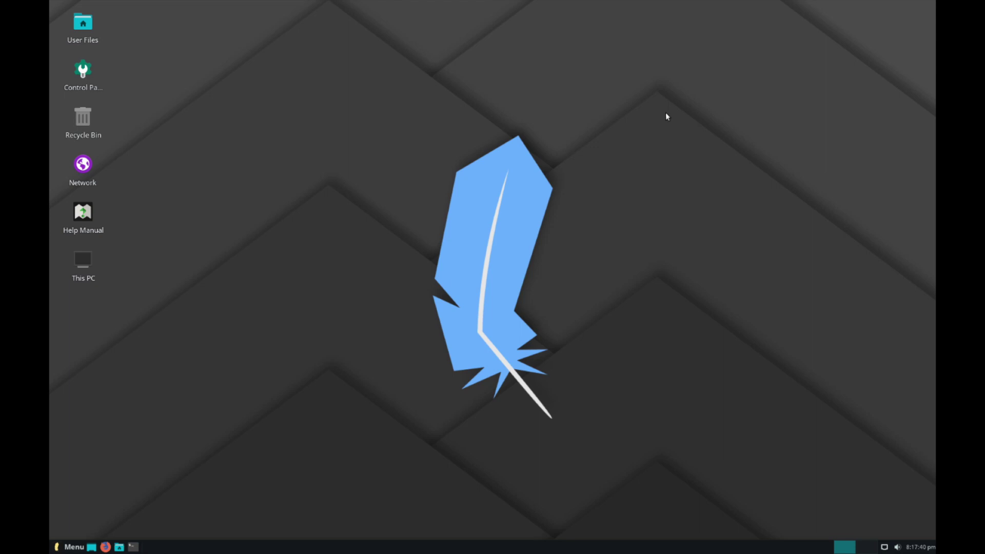
Step: Open the Settings control panel, shift it left, and close it
{"action": "double_click", "coordinate": [84, 72]}
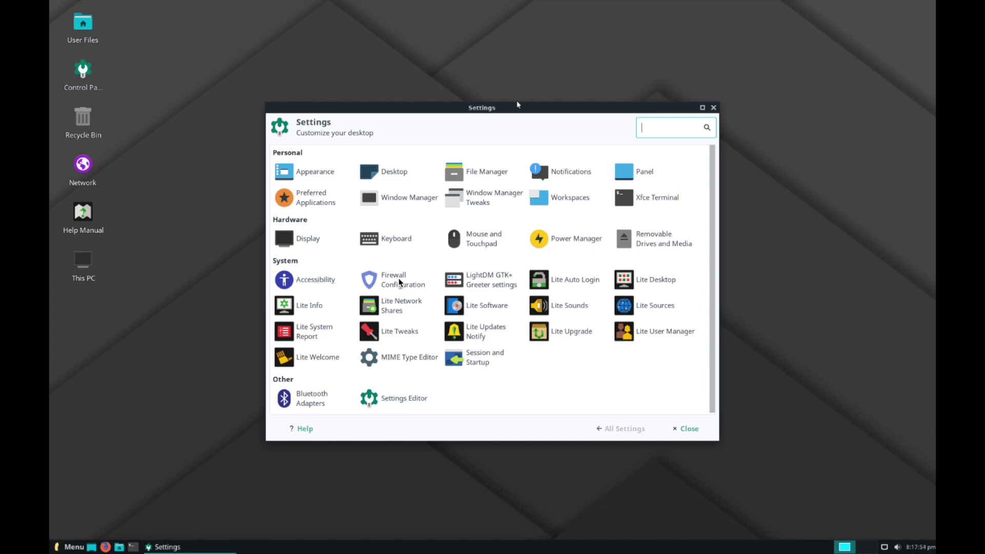
{"action": "left_click_drag", "start_coordinate": [491, 111], "coordinate": [425, 110]}
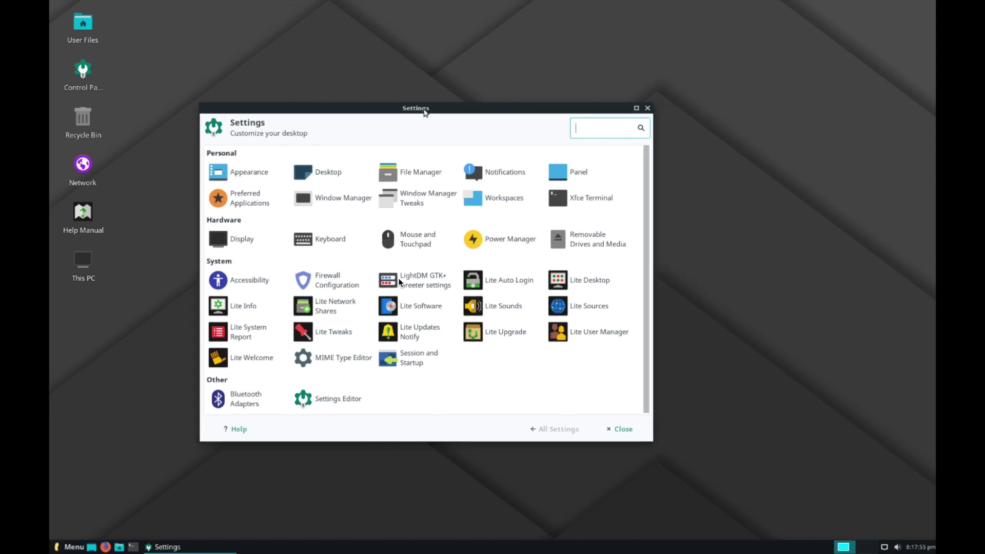
{"action": "left_click", "coordinate": [646, 109]}
Step: Open and close the Recycle Bin, Network and This PC windows in turn
{"action": "double_click", "coordinate": [77, 115]}
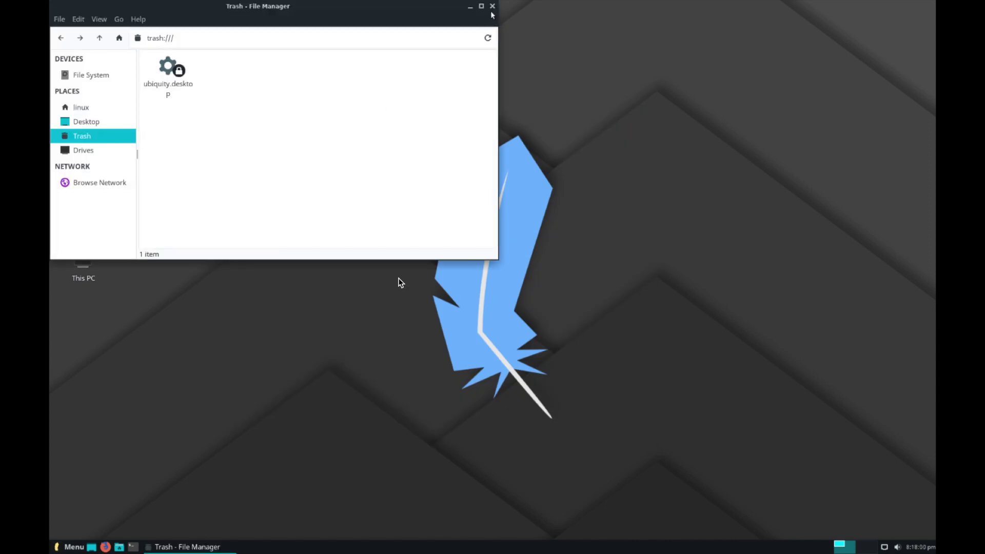
{"action": "left_click", "coordinate": [492, 7]}
{"action": "double_click", "coordinate": [80, 177]}
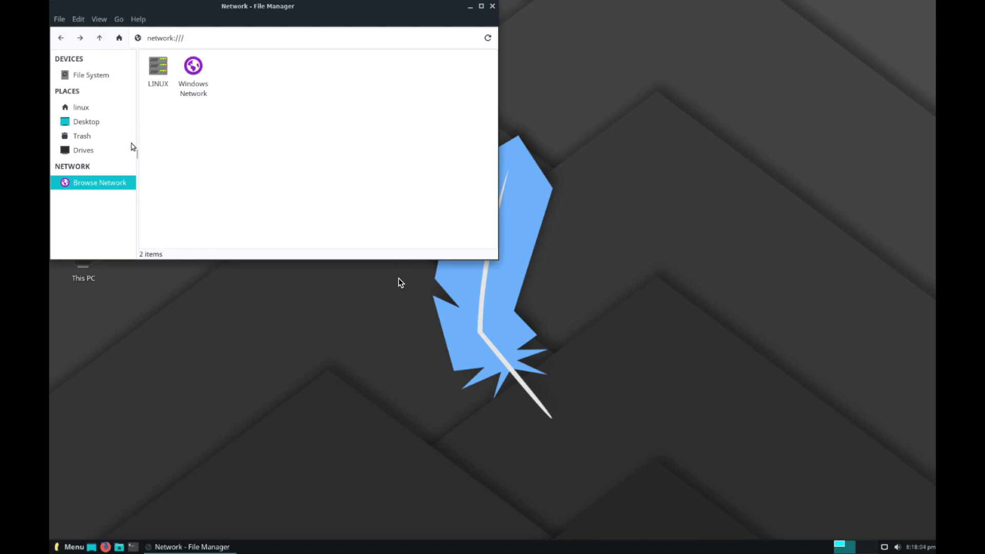
{"action": "left_click", "coordinate": [492, 6]}
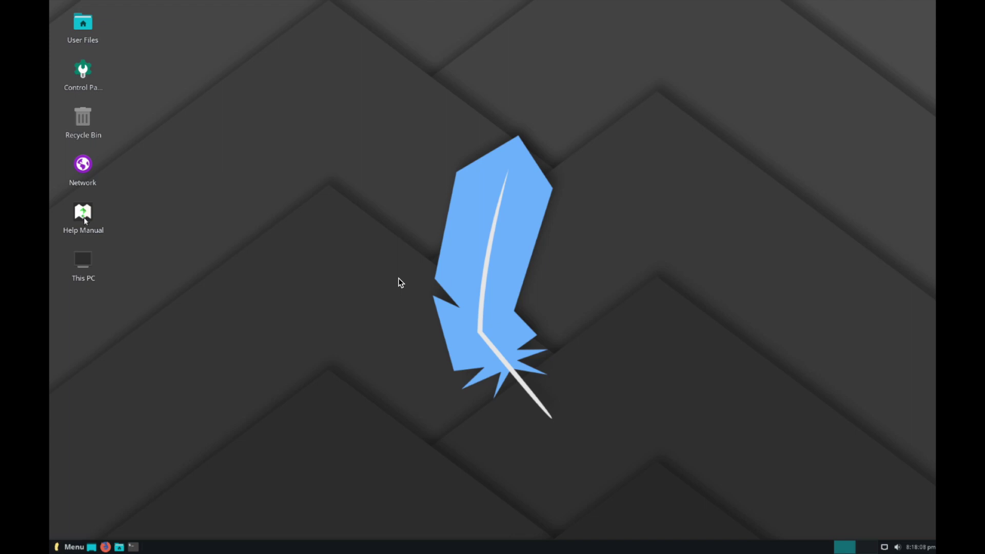
{"action": "double_click", "coordinate": [84, 276]}
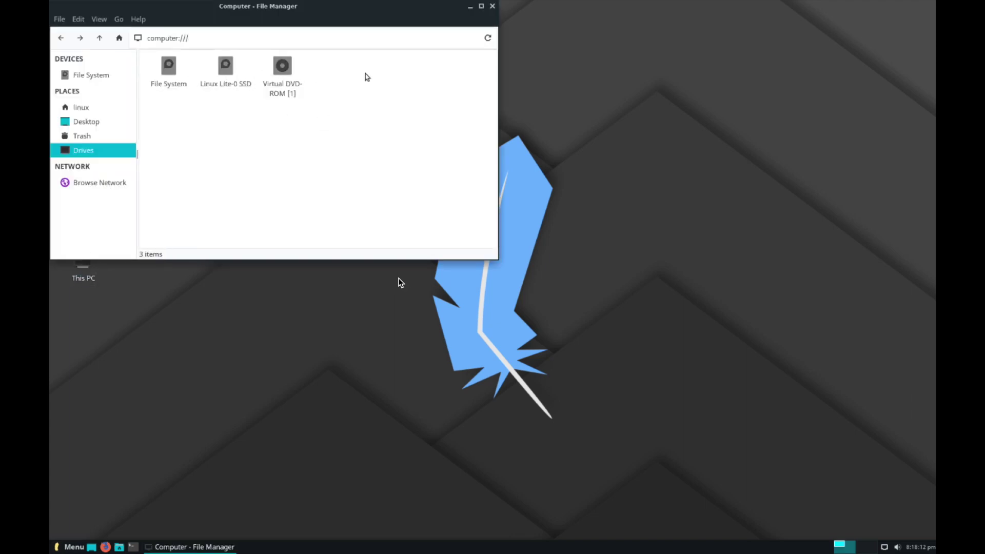
{"action": "left_click", "coordinate": [493, 7]}
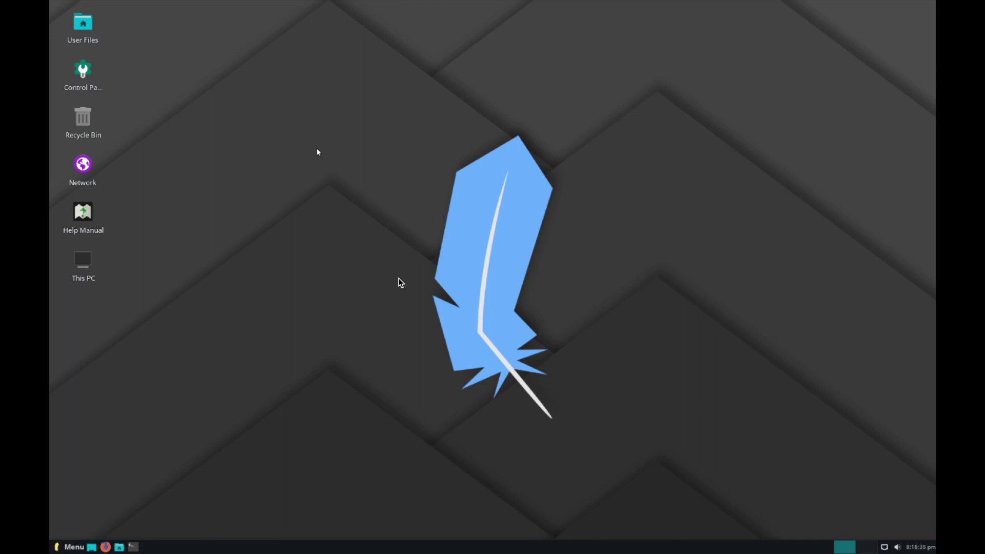
Step: Open the Whisker Menu and browse My Computer, Favorites, All, Recently Used, Accessories, Graphics, Internet, Multimedia and Office
{"action": "key", "text": "super"}
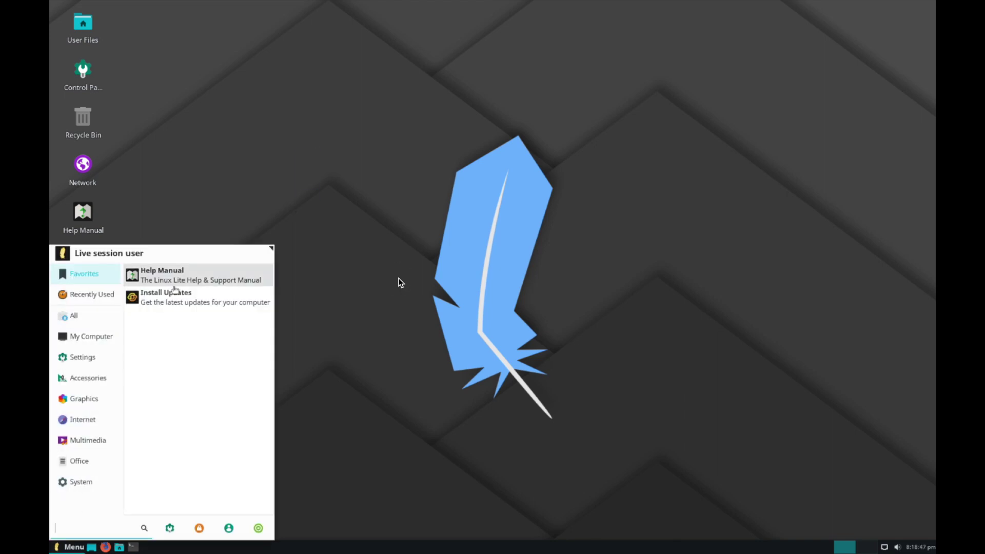
{"action": "left_click", "coordinate": [93, 336]}
{"action": "left_click", "coordinate": [95, 274]}
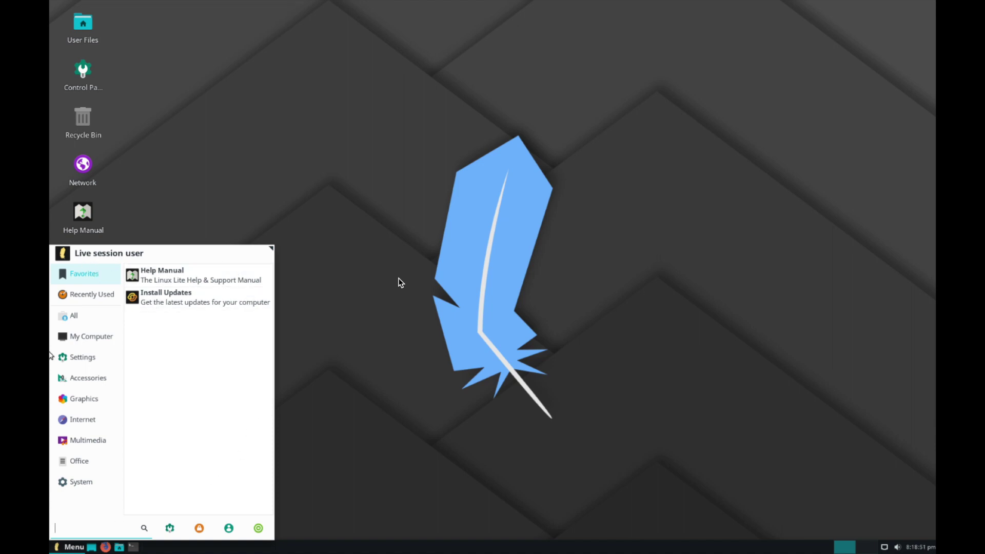
{"action": "left_click", "coordinate": [98, 315]}
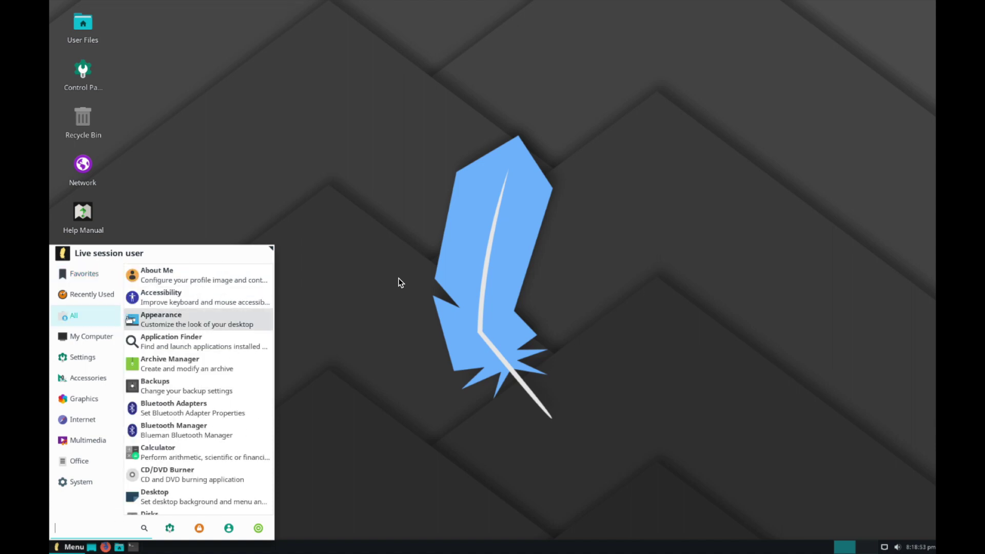
{"action": "left_click", "coordinate": [107, 297]}
{"action": "left_click", "coordinate": [101, 322]}
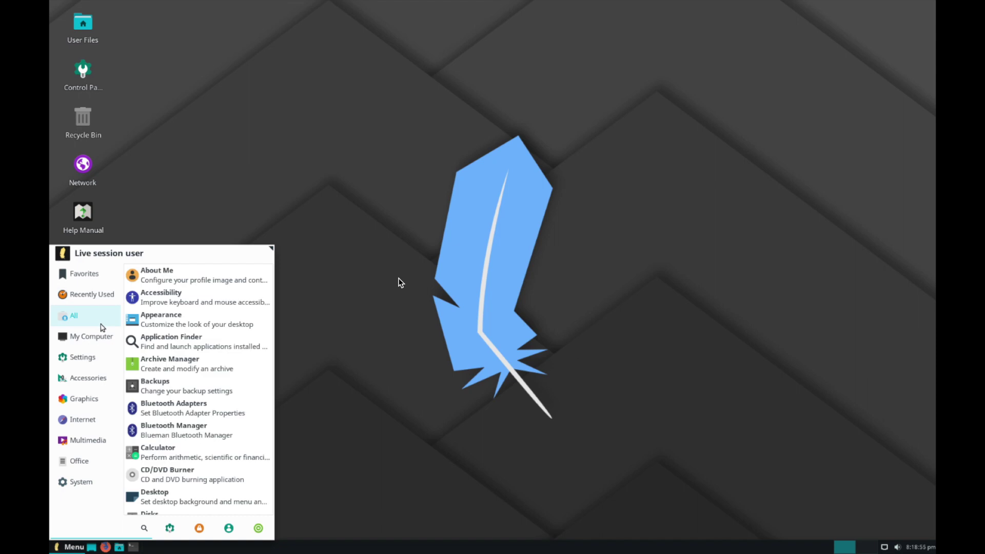
{"action": "left_click", "coordinate": [101, 337]}
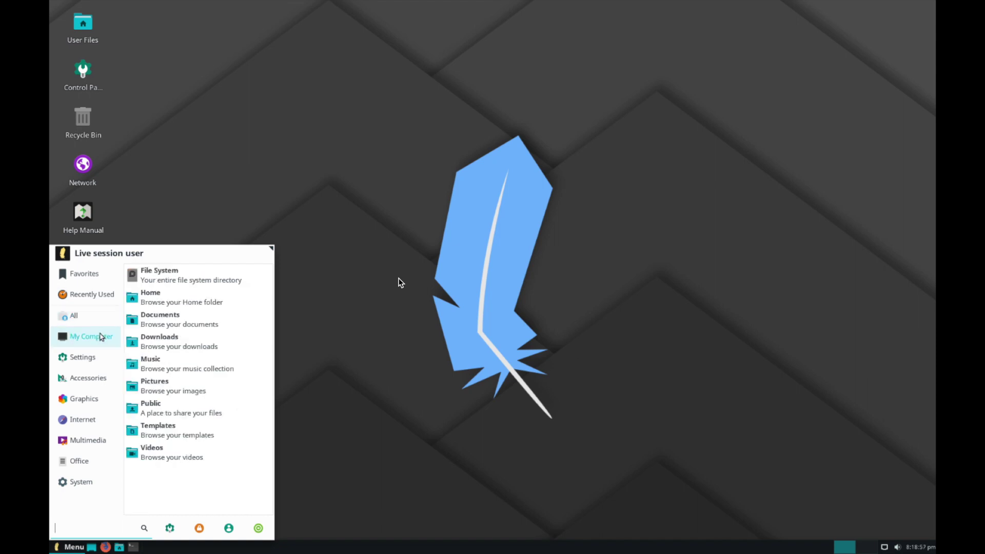
{"action": "left_click", "coordinate": [99, 378]}
{"action": "left_click", "coordinate": [100, 401]}
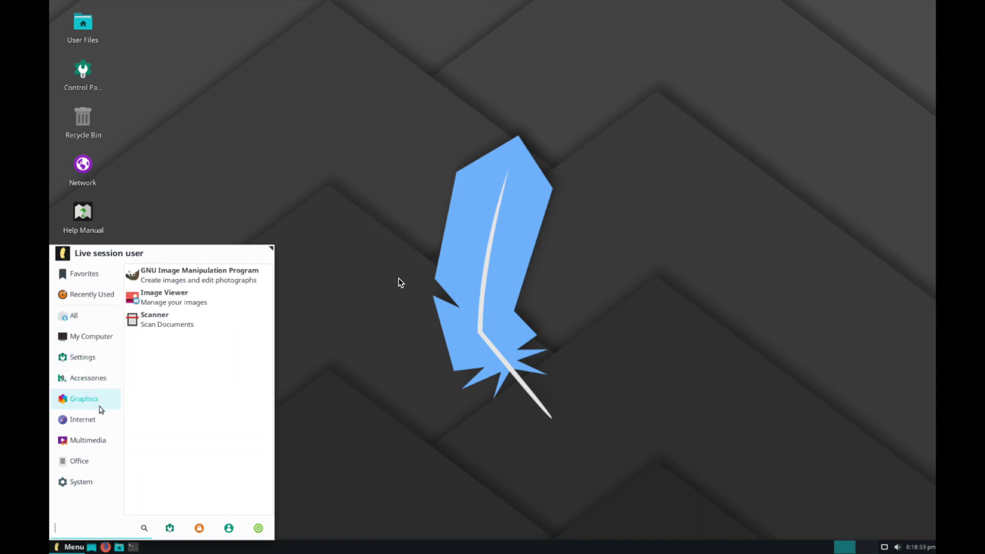
{"action": "left_click", "coordinate": [99, 421]}
{"action": "left_click", "coordinate": [99, 441]}
{"action": "left_click", "coordinate": [95, 462]}
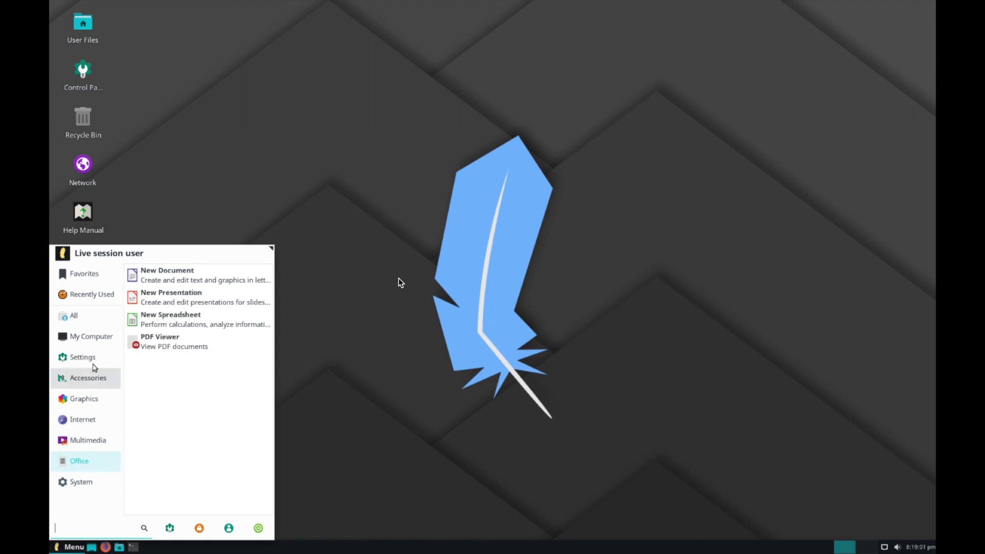
Step: Cycle through the menu categories again, end on System, and launch Task Manager
{"action": "left_click", "coordinate": [77, 316]}
{"action": "left_click", "coordinate": [80, 460]}
{"action": "left_click", "coordinate": [82, 419]}
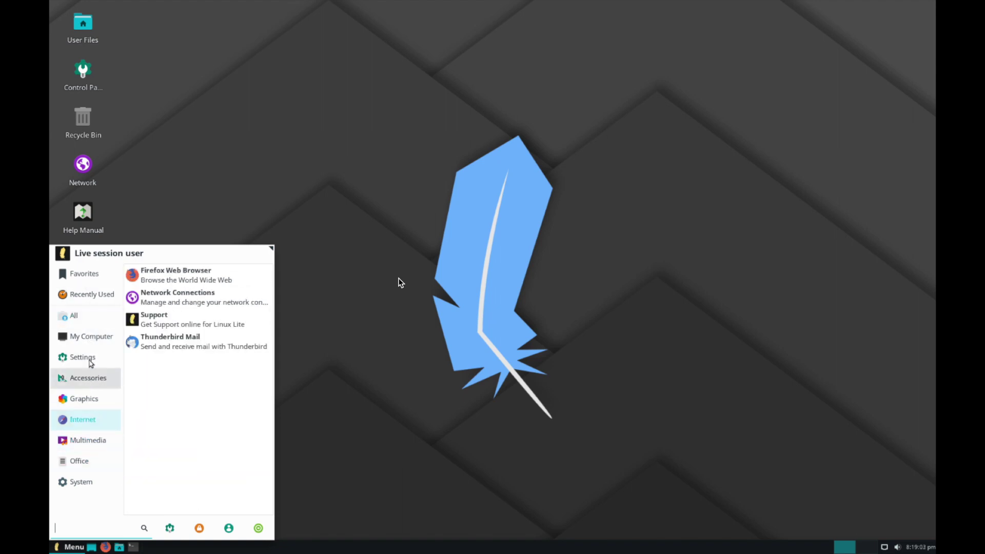
{"action": "left_click", "coordinate": [85, 274]}
{"action": "left_click", "coordinate": [99, 337]}
{"action": "left_click", "coordinate": [88, 294]}
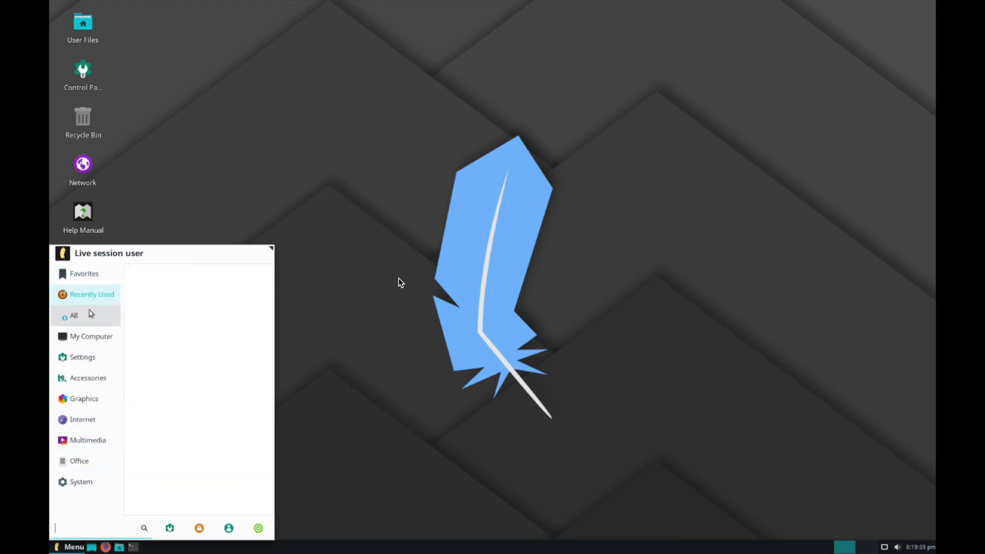
{"action": "left_click", "coordinate": [84, 337]}
{"action": "left_click", "coordinate": [81, 323]}
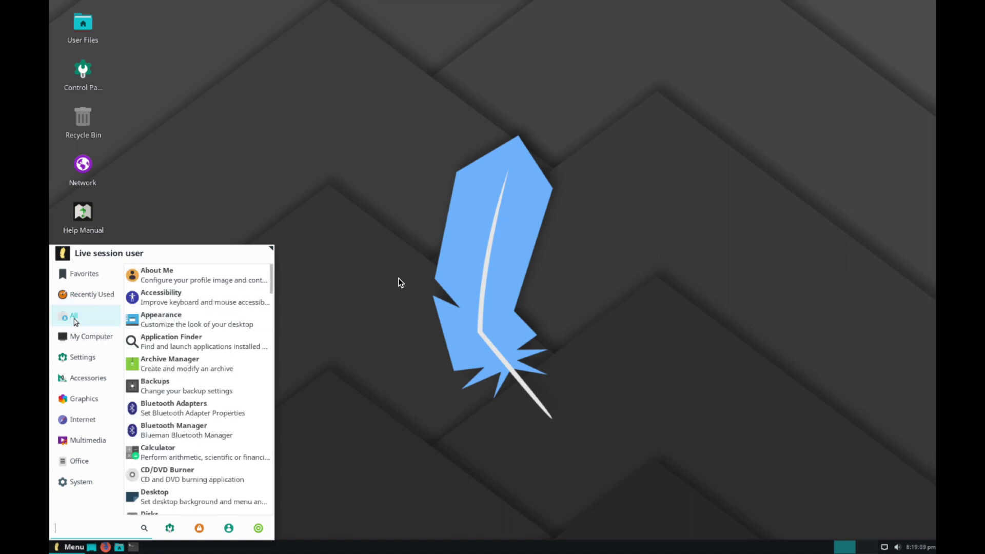
{"action": "left_click", "coordinate": [100, 339]}
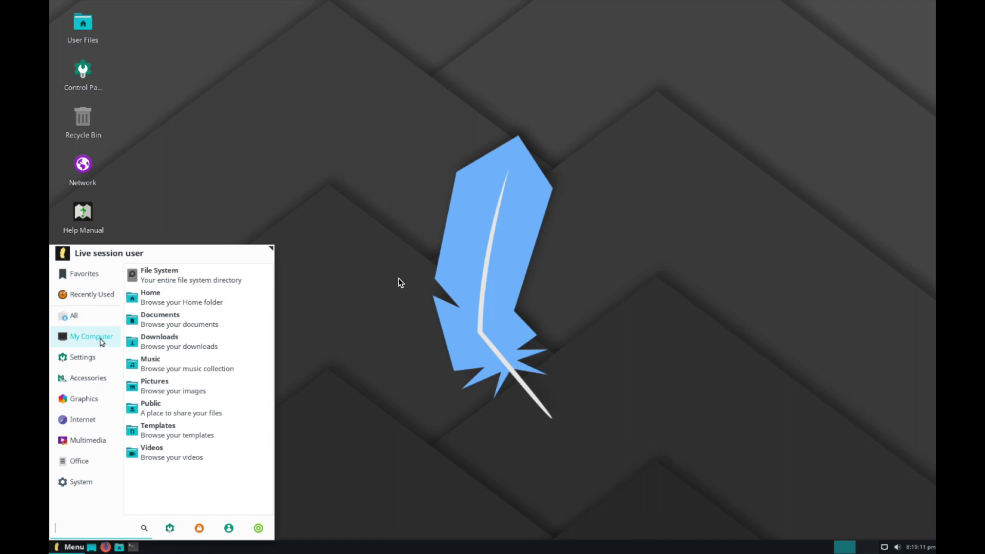
{"action": "left_click", "coordinate": [88, 358]}
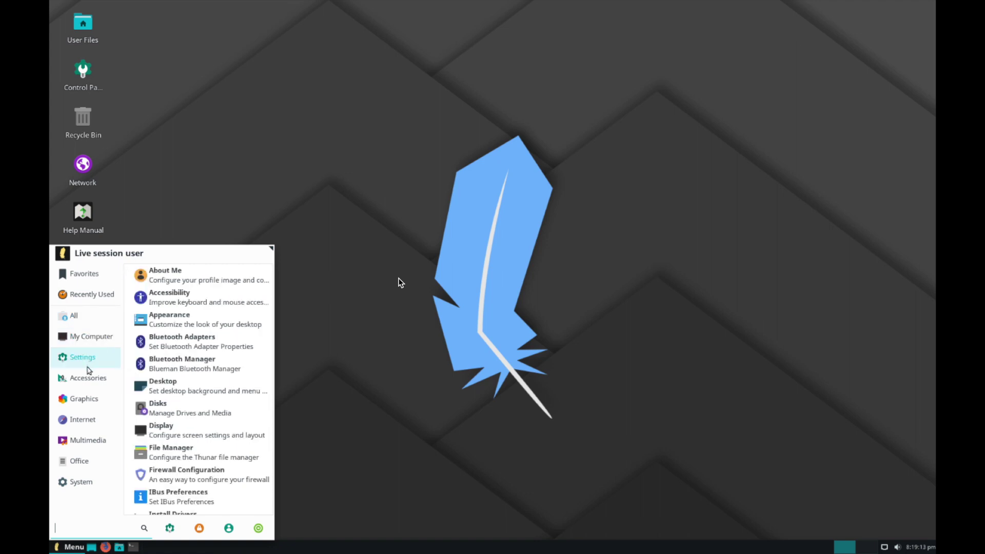
{"action": "left_click", "coordinate": [98, 379]}
{"action": "left_click", "coordinate": [97, 405]}
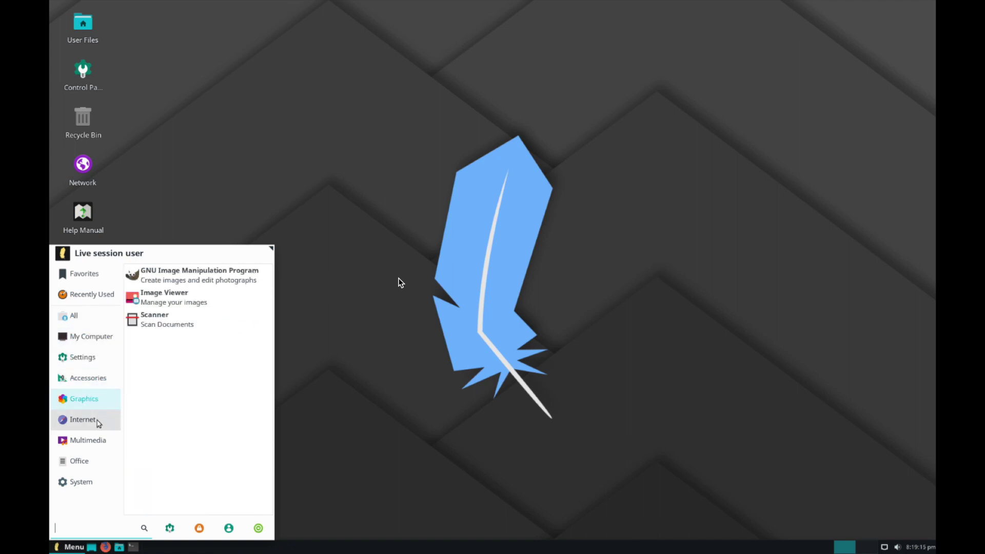
{"action": "left_click", "coordinate": [85, 467]}
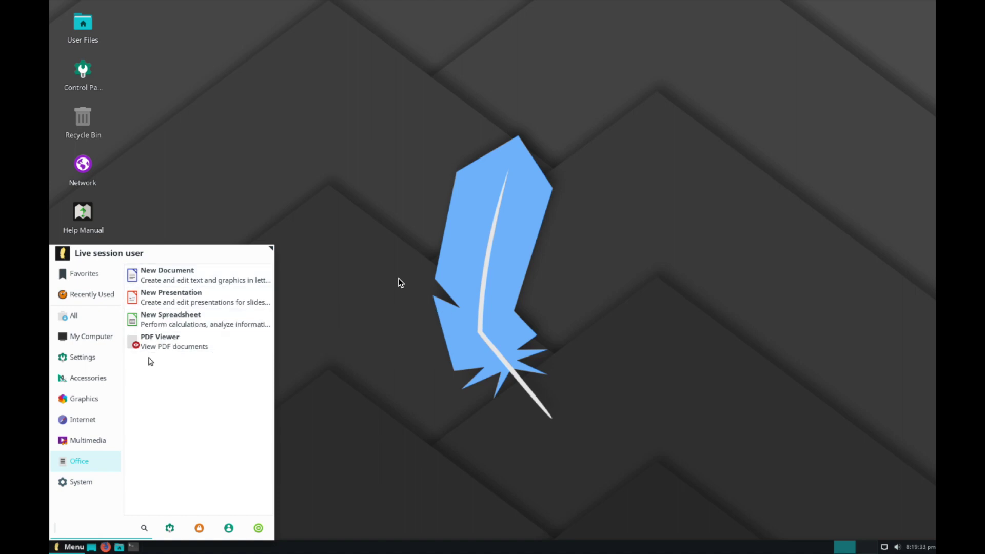
{"action": "left_click", "coordinate": [90, 484]}
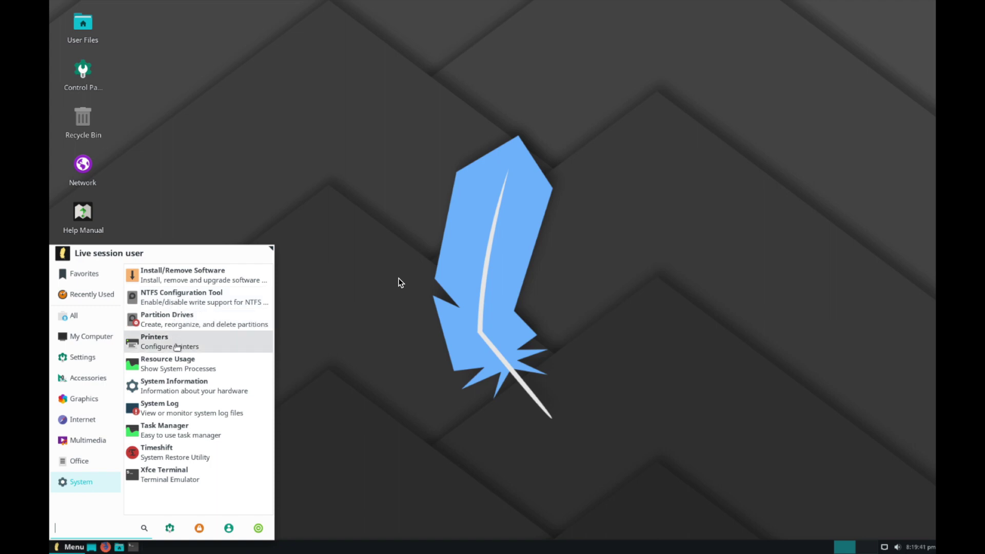
{"action": "left_click", "coordinate": [182, 431]}
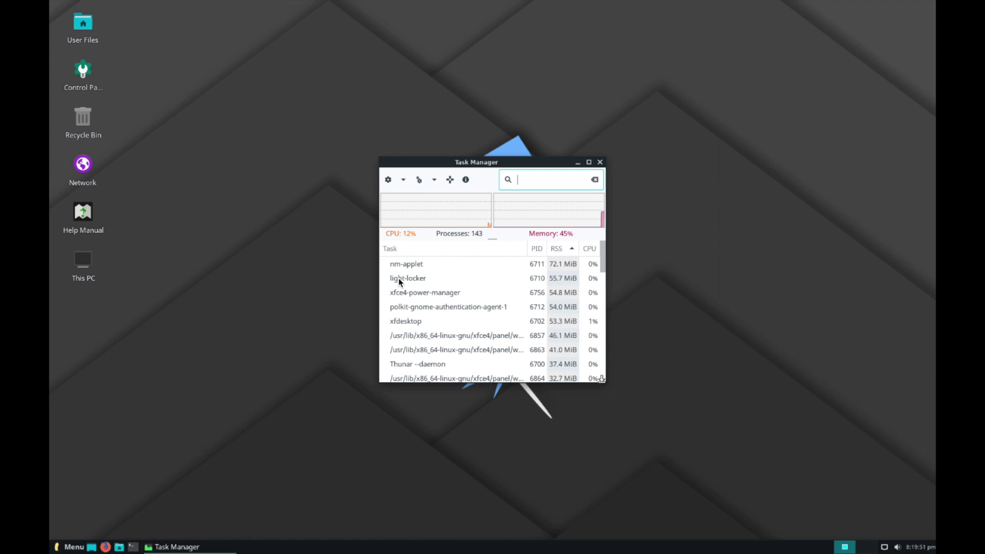
Step: Make the Task Manager window taller and move it up and to the right
{"action": "left_click_drag", "start_coordinate": [602, 381], "coordinate": [600, 503]}
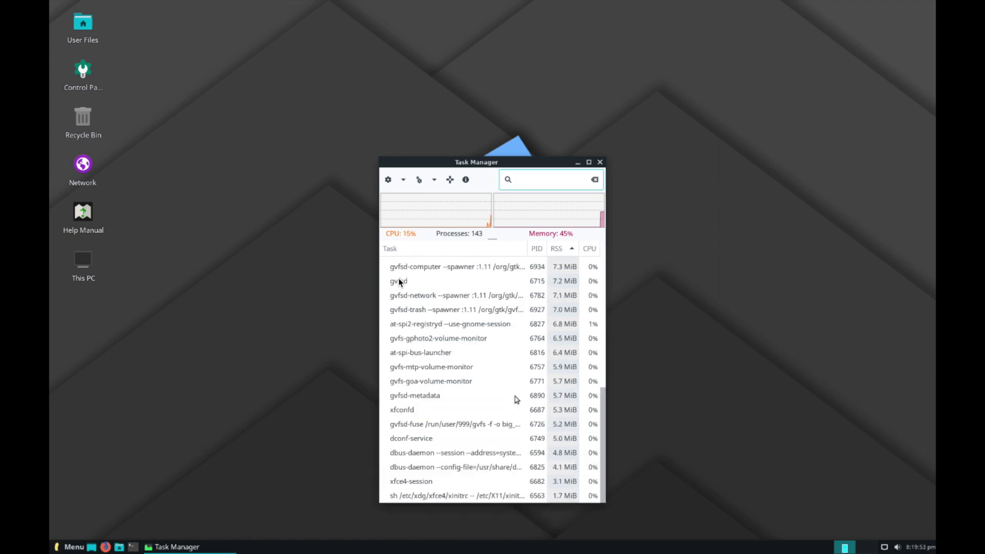
{"action": "left_click", "coordinate": [399, 282]}
{"action": "left_click_drag", "start_coordinate": [509, 163], "coordinate": [561, 78]}
Step: Scroll the process list, select xfsettingsd, then close Task Manager
{"action": "scroll", "coordinate": [559, 290], "scroll_direction": "up", "scroll_amount": 6}
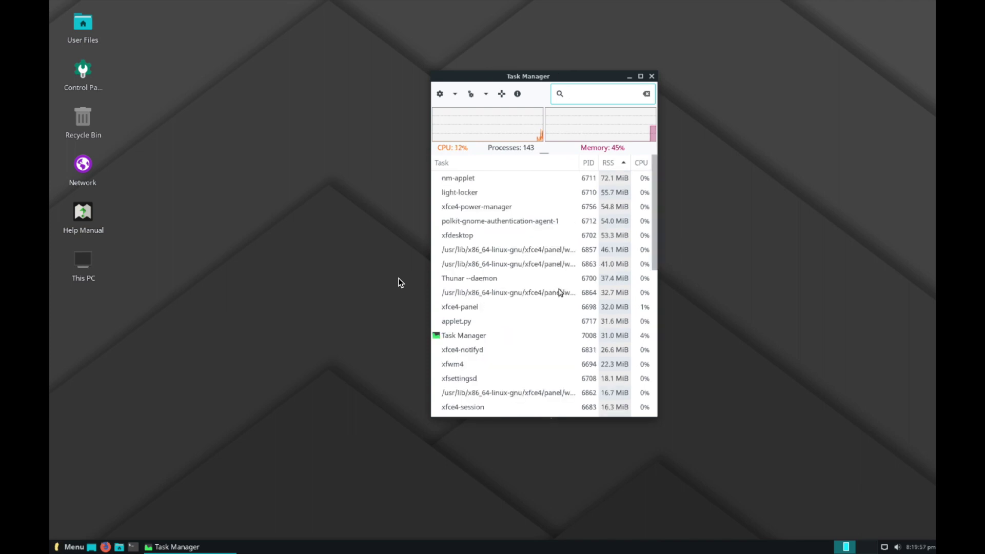
{"action": "scroll", "coordinate": [560, 292], "scroll_direction": "down", "scroll_amount": 6}
{"action": "scroll", "coordinate": [560, 292], "scroll_direction": "up", "scroll_amount": 5}
{"action": "scroll", "coordinate": [560, 292], "scroll_direction": "down", "scroll_amount": 6}
{"action": "scroll", "coordinate": [560, 292], "scroll_direction": "up", "scroll_amount": 6}
{"action": "left_click", "coordinate": [457, 376]}
{"action": "scroll", "coordinate": [458, 376], "scroll_direction": "down", "scroll_amount": 6}
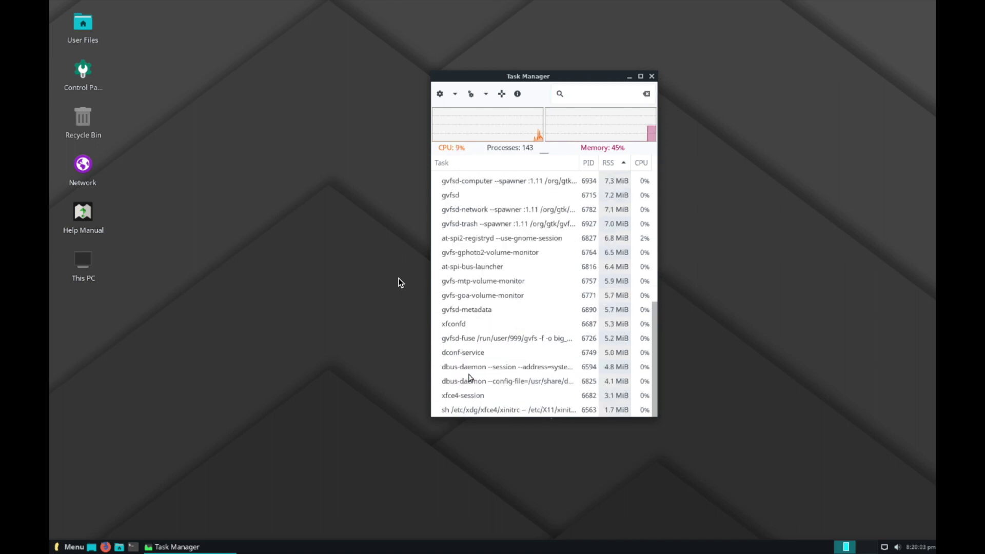
{"action": "scroll", "coordinate": [468, 374], "scroll_direction": "up", "scroll_amount": 6}
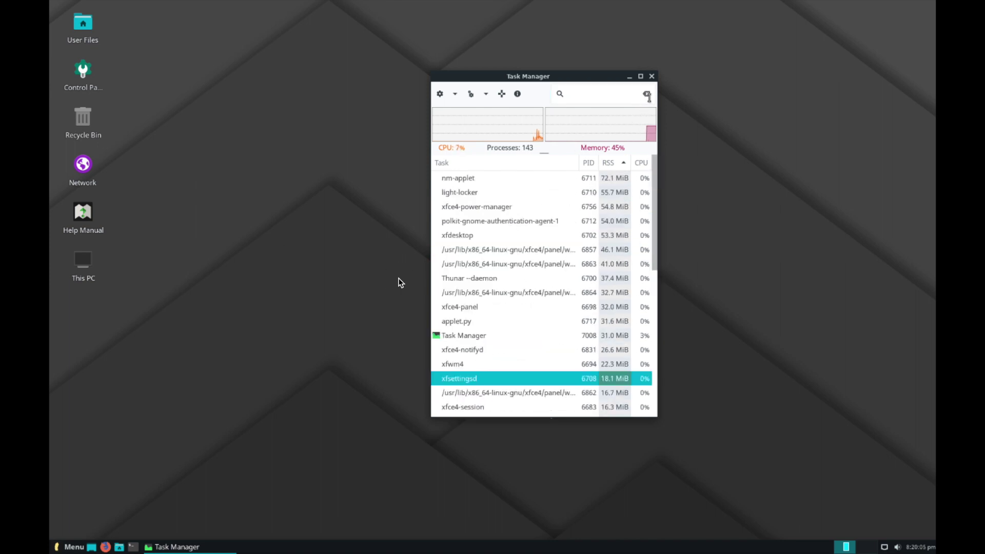
{"action": "left_click", "coordinate": [651, 77]}
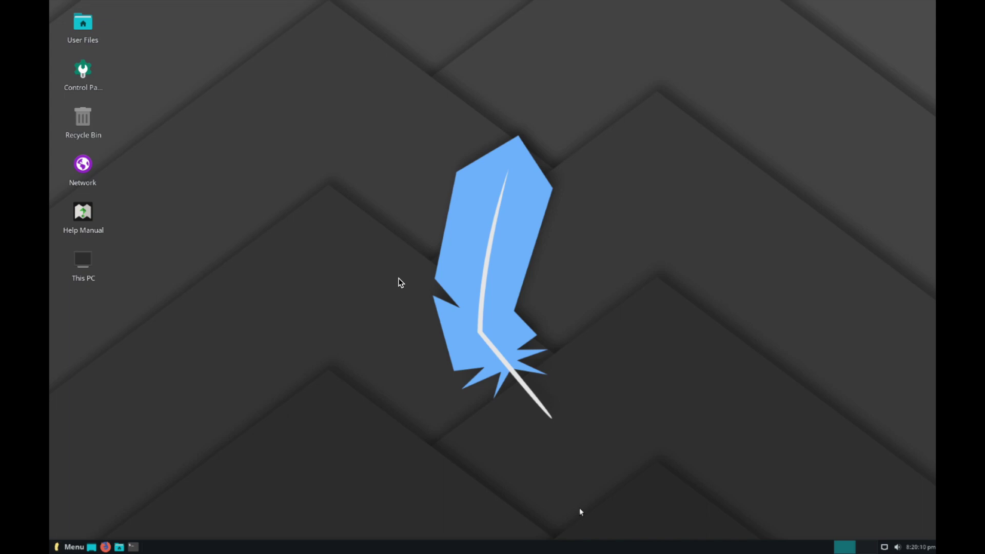
Step: Dismiss the panel's right-click menu, then launch File Manager on home and move it upper left
{"action": "right_click", "coordinate": [176, 544]}
{"action": "mouse_move", "coordinate": [176, 542]}
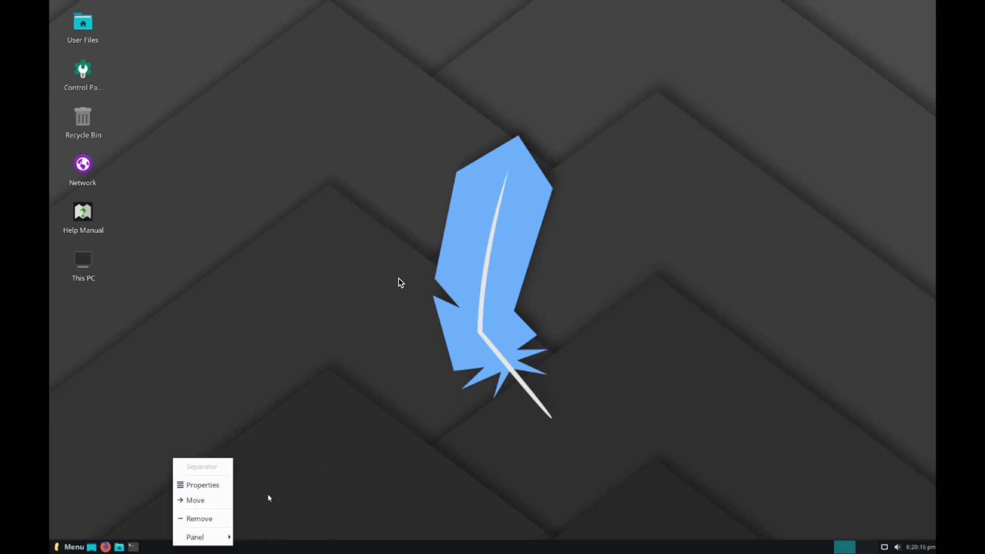
{"action": "left_click", "coordinate": [112, 492]}
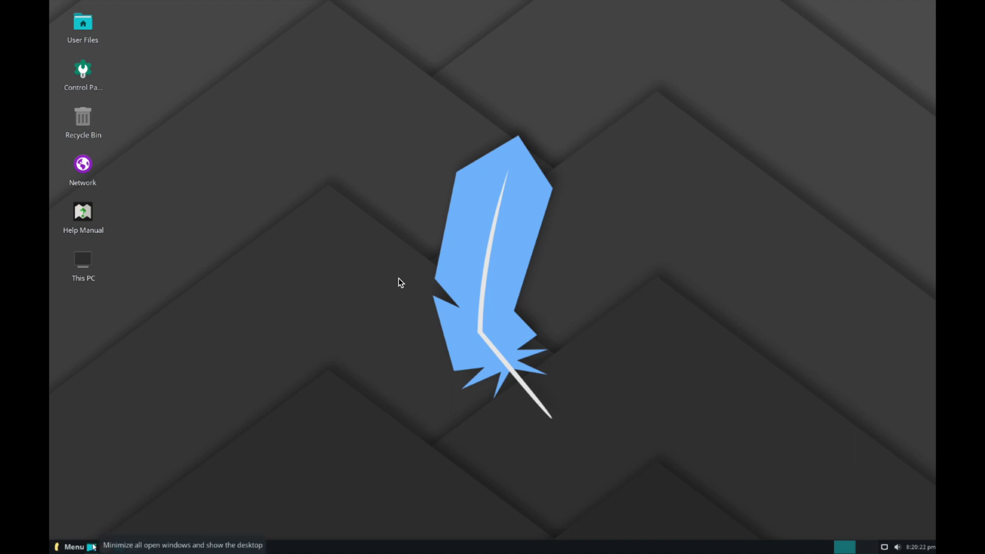
{"action": "left_click", "coordinate": [119, 547]}
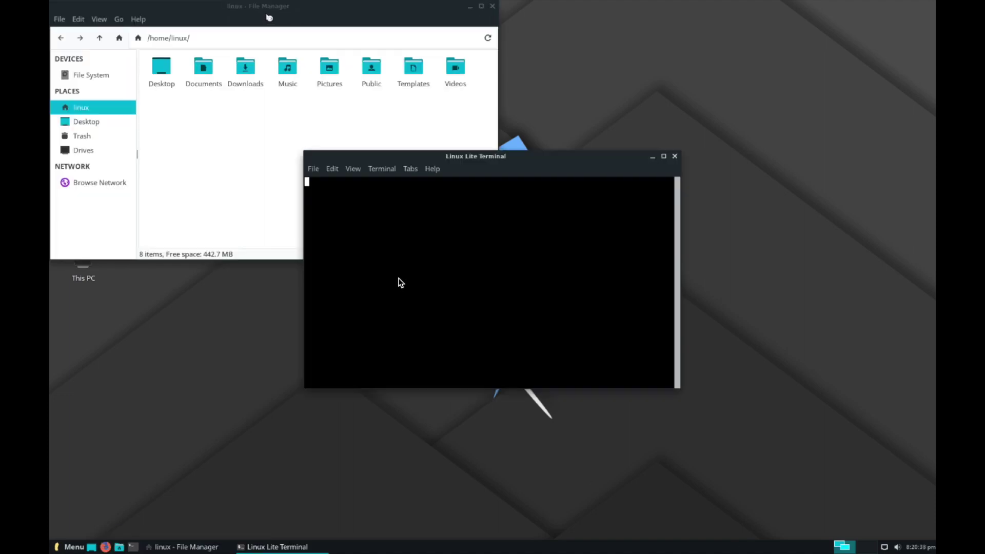
{"action": "left_click_drag", "start_coordinate": [517, 127], "coordinate": [325, 60]}
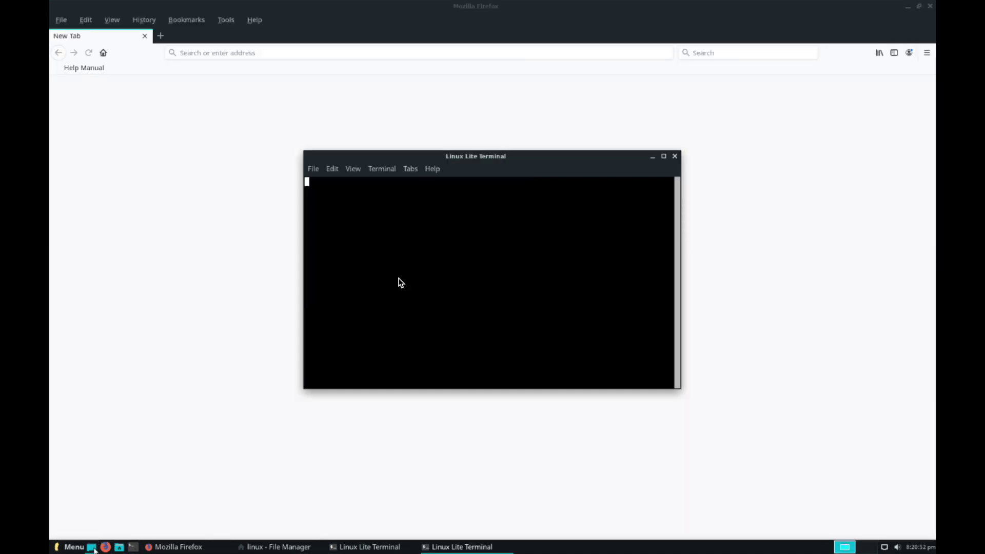
Step: Minimize all windows with Show Desktop, visit the second workspace, then return to Workspace 1
{"action": "left_click", "coordinate": [94, 548]}
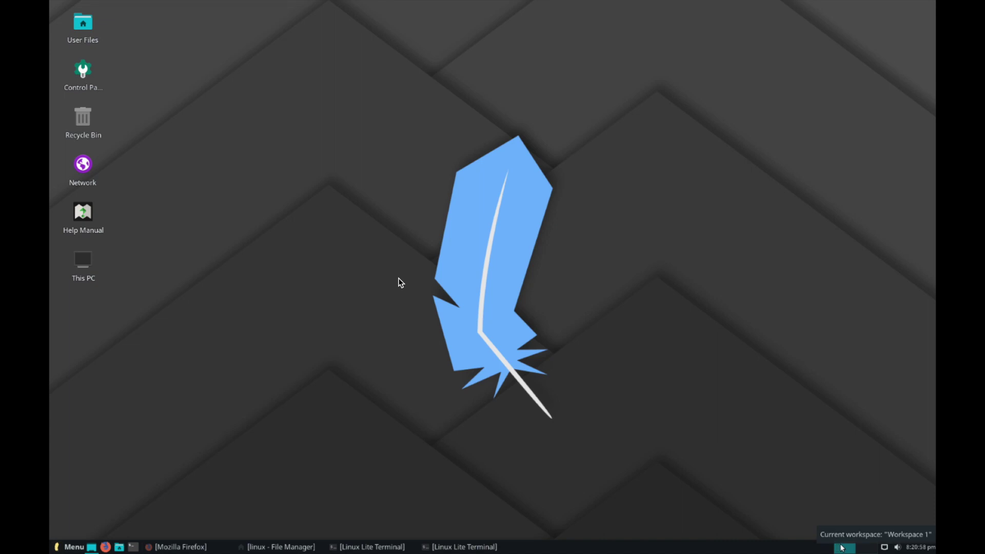
{"action": "left_click", "coordinate": [865, 548]}
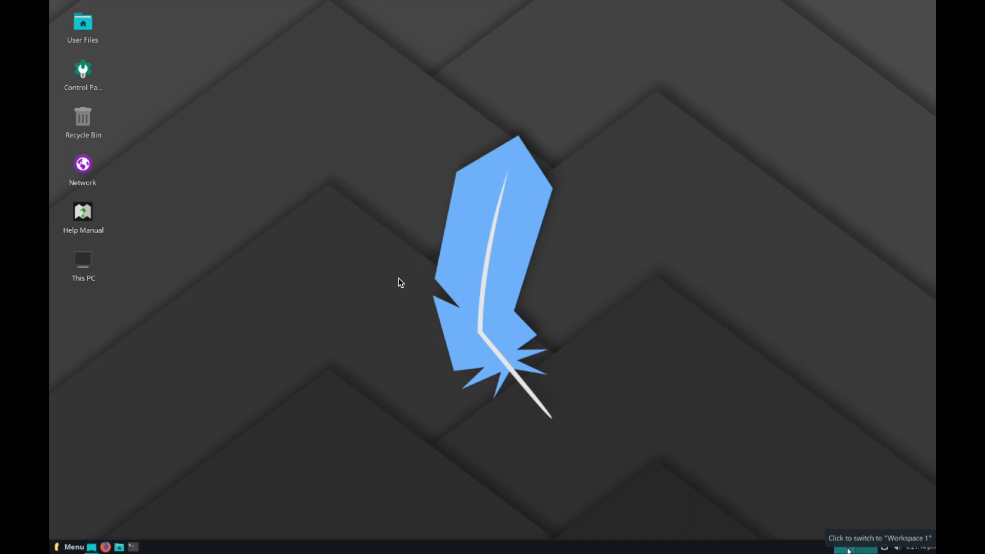
{"action": "left_click", "coordinate": [847, 550]}
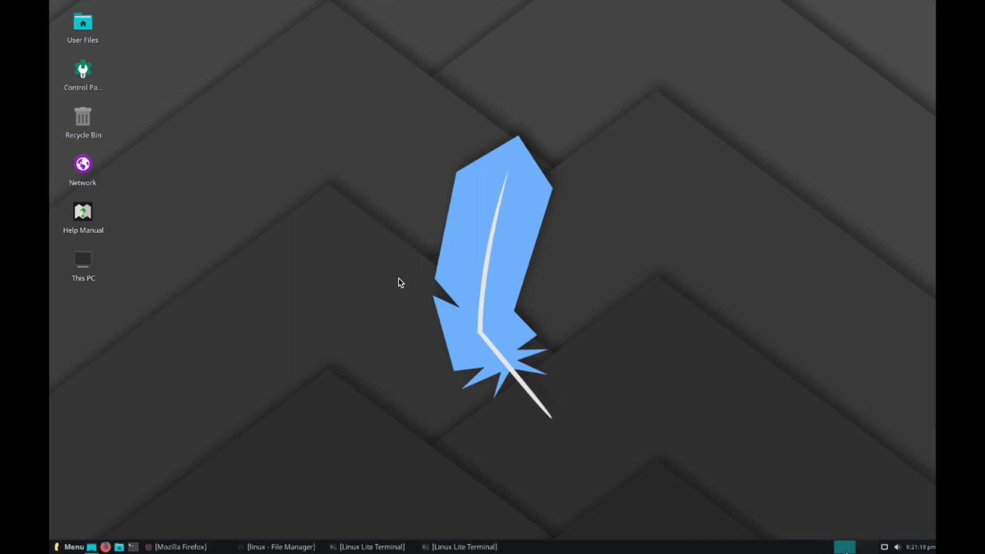
Step: Restore Firefox, the file manager and both terminal windows from the taskbar
{"action": "left_click", "coordinate": [177, 547]}
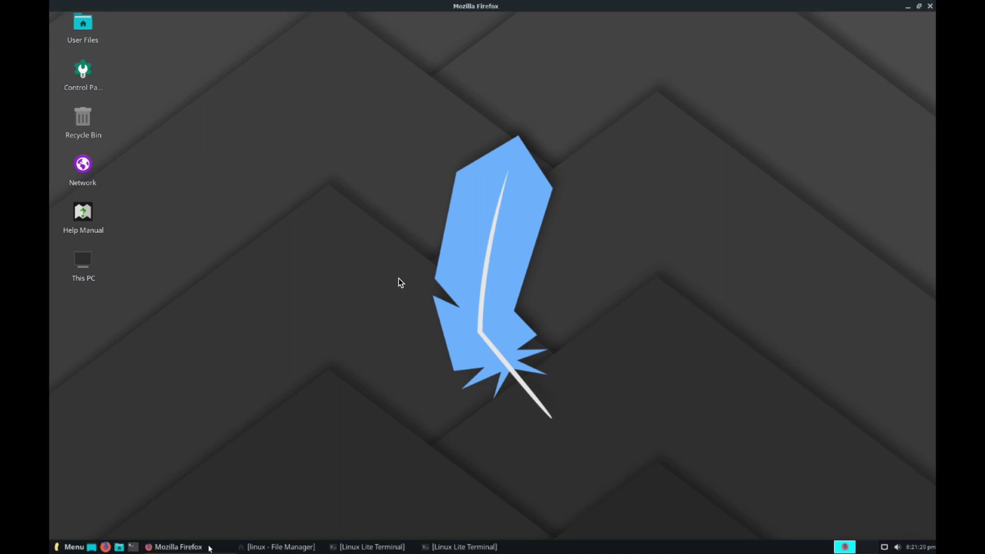
{"action": "left_click", "coordinate": [310, 547]}
{"action": "left_click", "coordinate": [369, 547]}
{"action": "left_click", "coordinate": [462, 547]}
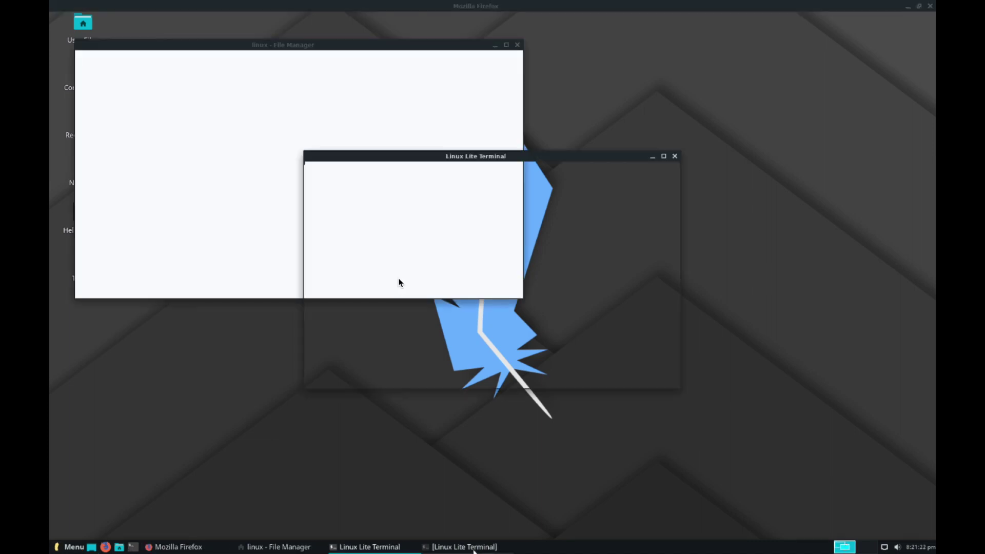
Step: Close both terminals and the file manager, minimize Firefox, and open its taskbar window menu
{"action": "left_click", "coordinate": [675, 156]}
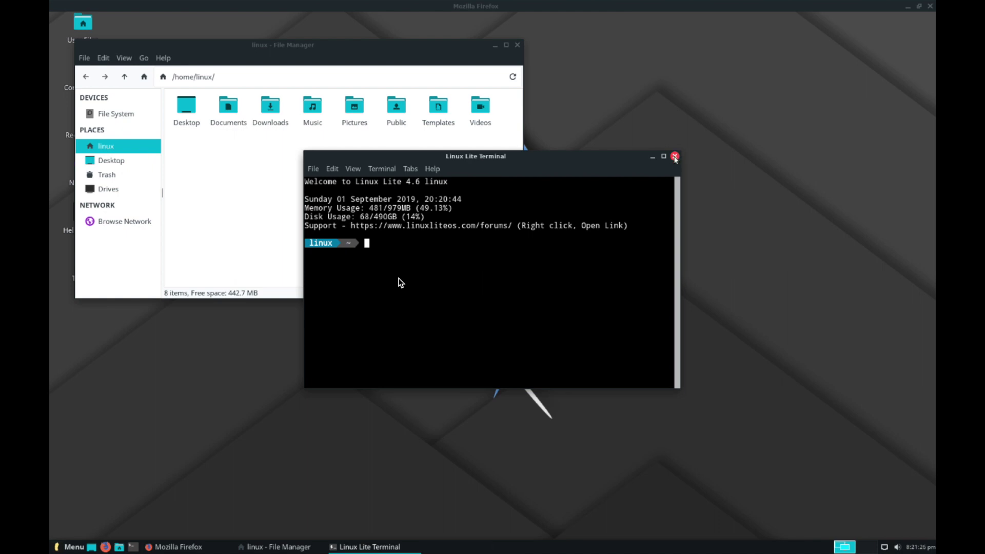
{"action": "left_click", "coordinate": [676, 157]}
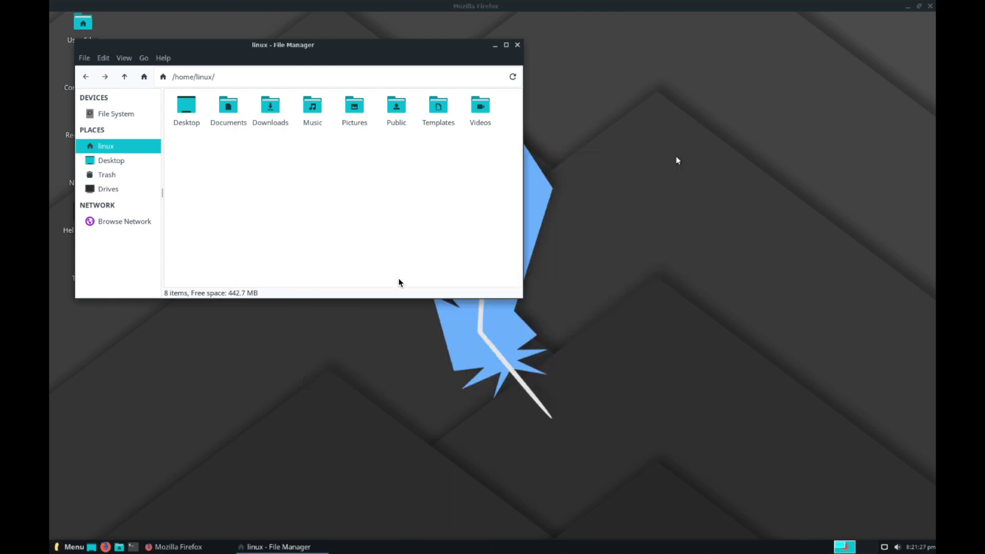
{"action": "left_click", "coordinate": [517, 47]}
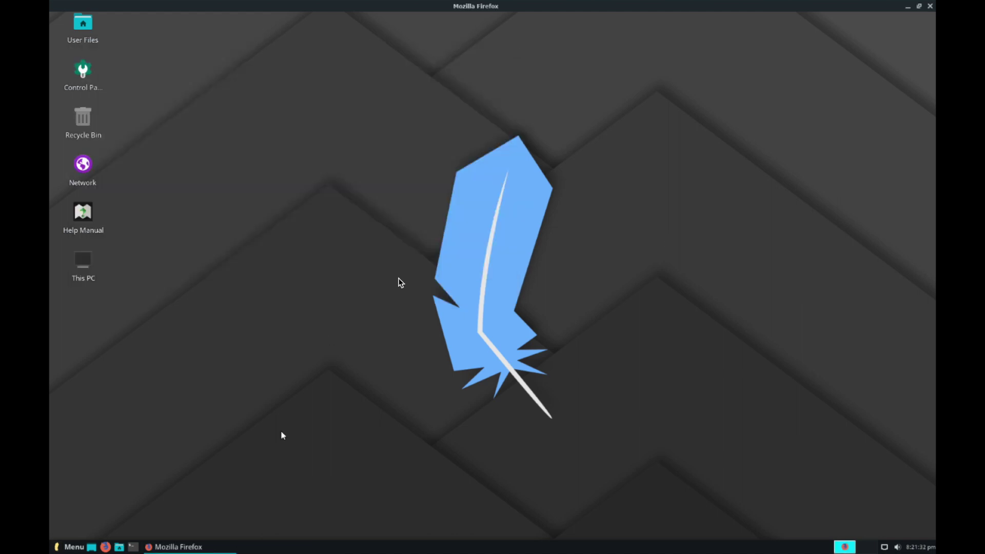
{"action": "left_click", "coordinate": [195, 546]}
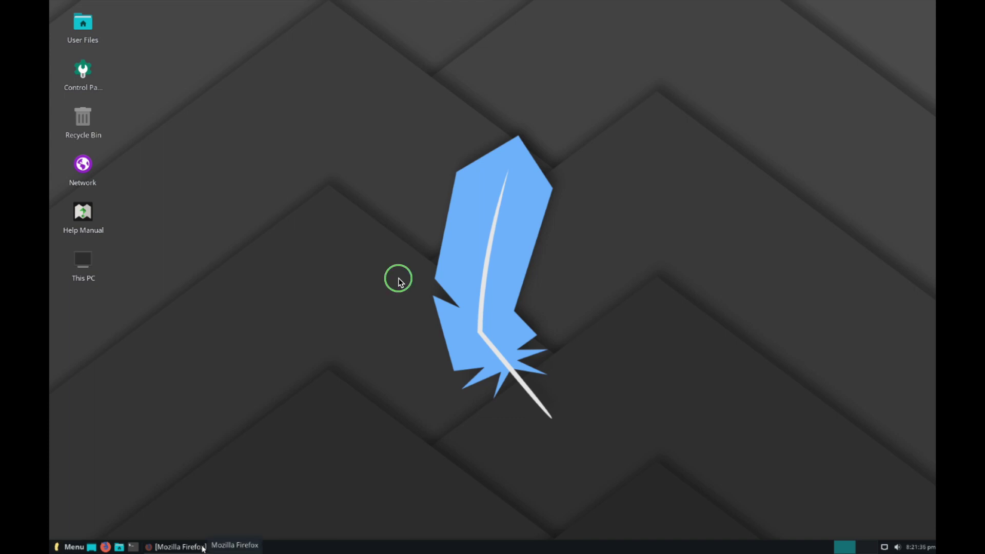
{"action": "right_click", "coordinate": [196, 547]}
Step: Close Firefox and select parts of the terminal's welcome and memory usage text
{"action": "left_click", "coordinate": [185, 531]}
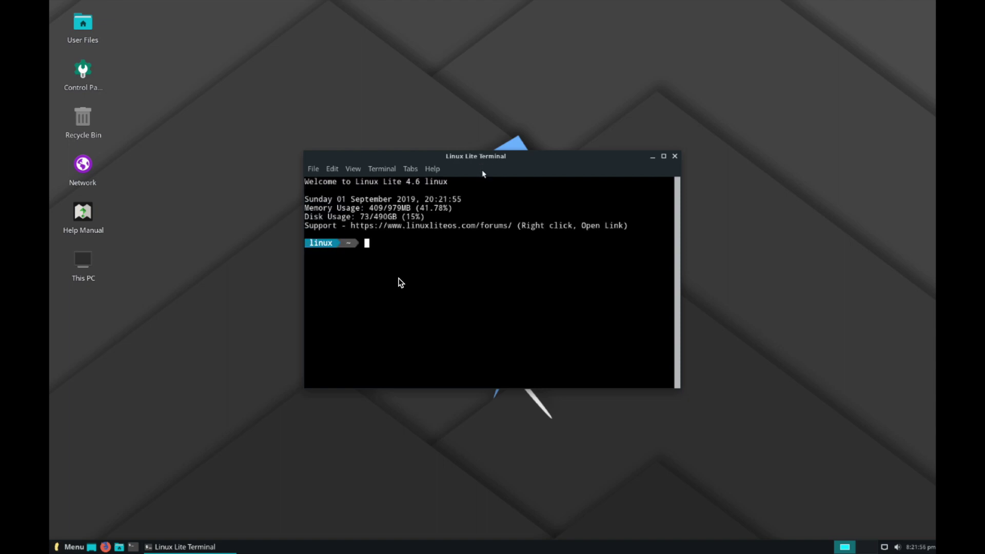
{"action": "left_click_drag", "start_coordinate": [308, 183], "coordinate": [428, 192]}
{"action": "left_click", "coordinate": [428, 191]}
{"action": "left_click_drag", "start_coordinate": [306, 201], "coordinate": [432, 211]}
{"action": "left_click_drag", "start_coordinate": [323, 208], "coordinate": [425, 207]}
Step: Run sudo su for a root prompt, select the superuser warning text, then close the terminal
{"action": "type", "text": "sudo su"}
{"action": "key", "text": "Return"}
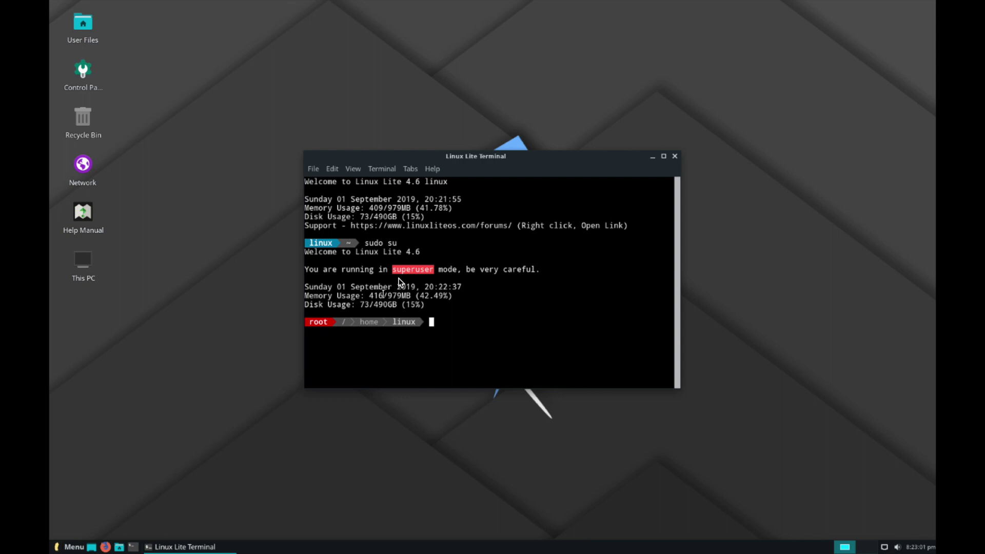
{"action": "left_click_drag", "start_coordinate": [311, 323], "coordinate": [335, 322]}
{"action": "double_click", "coordinate": [431, 259]}
{"action": "triple_click", "coordinate": [418, 270]}
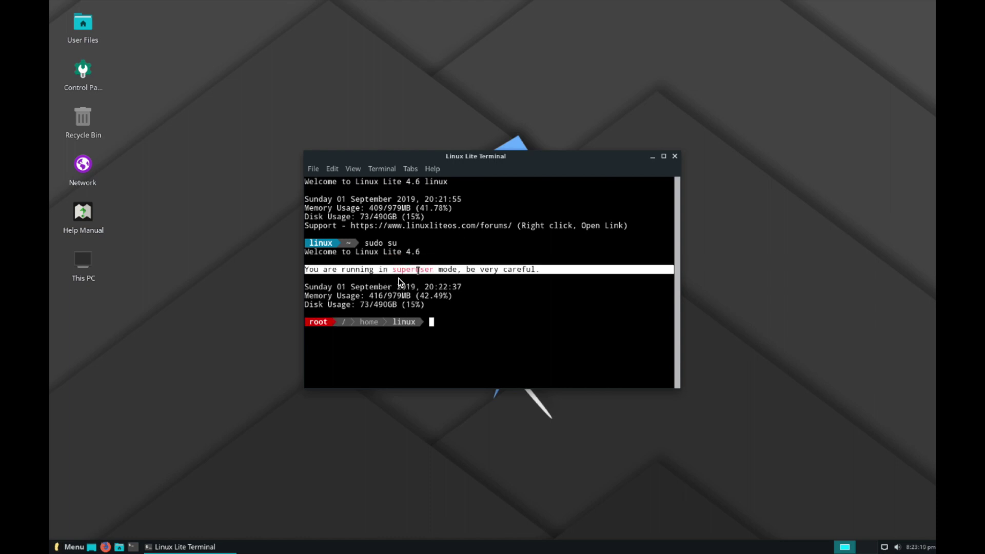
{"action": "double_click", "coordinate": [418, 270]}
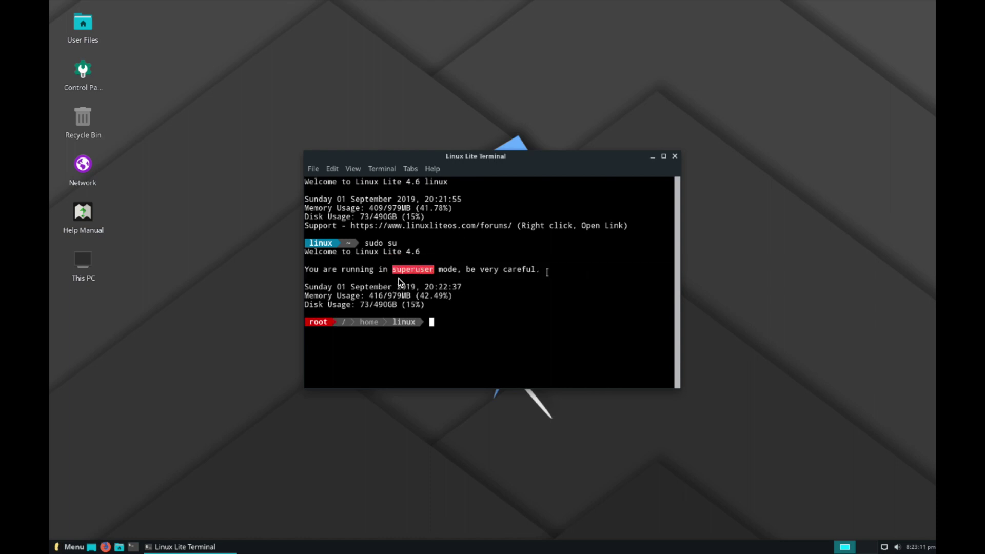
{"action": "left_click", "coordinate": [675, 157]}
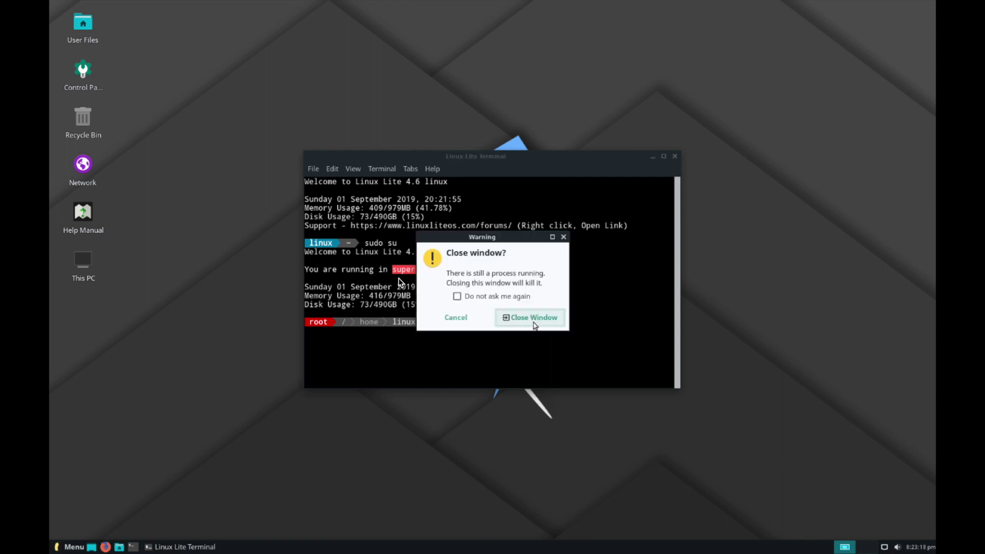
Step: Confirm closing the terminal, then open and dismiss the network and volume tray menus
{"action": "left_click", "coordinate": [534, 321]}
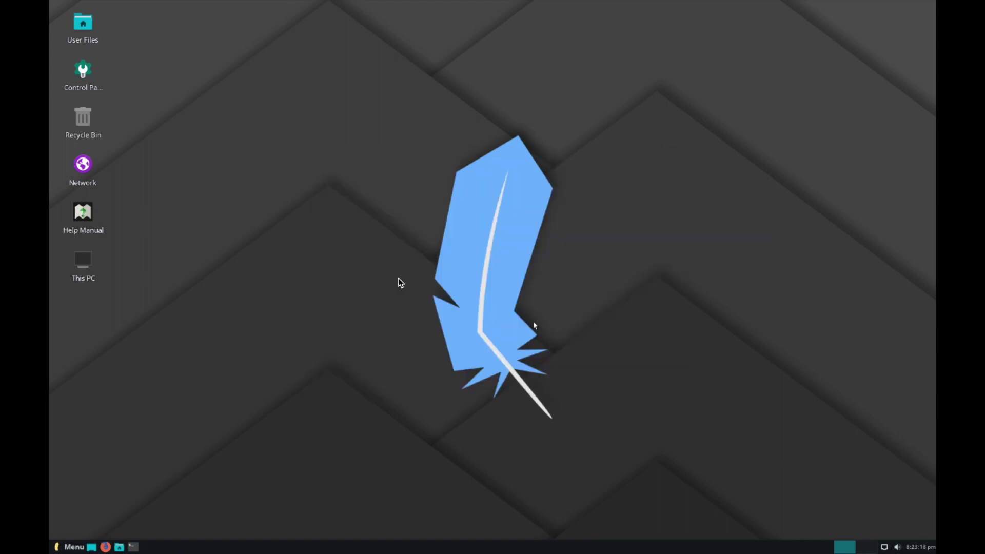
{"action": "left_click", "coordinate": [885, 547]}
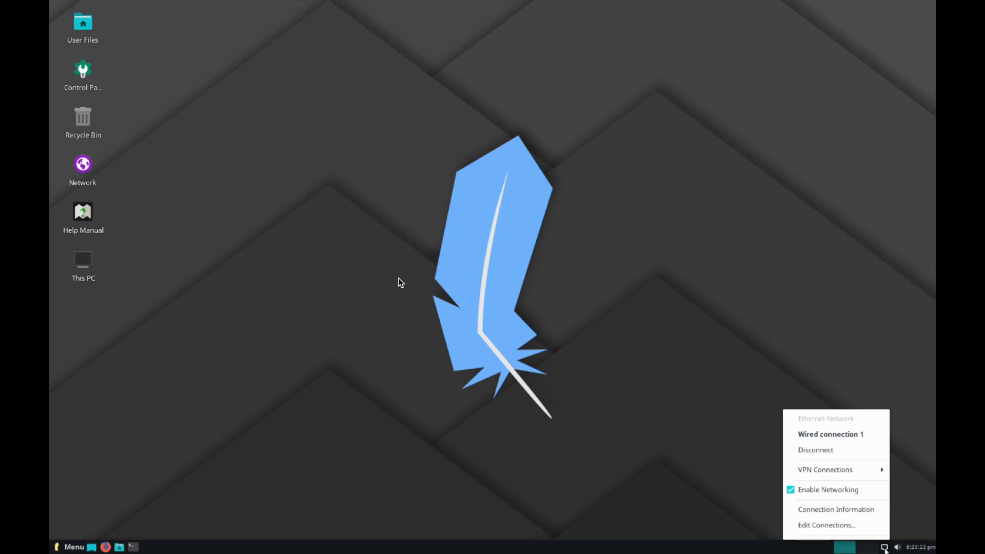
{"action": "left_click", "coordinate": [884, 547]}
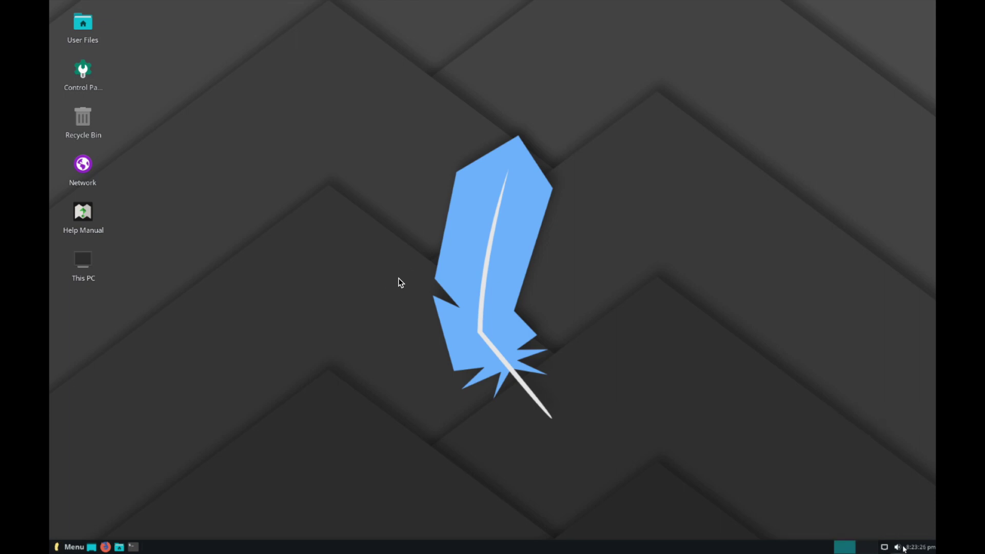
{"action": "left_click", "coordinate": [897, 547]}
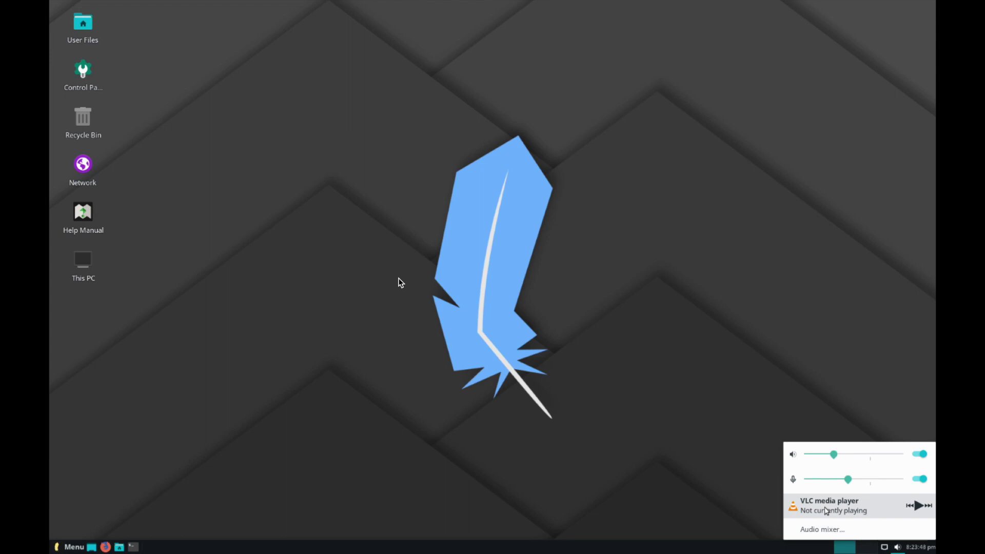
{"action": "left_click", "coordinate": [810, 327]}
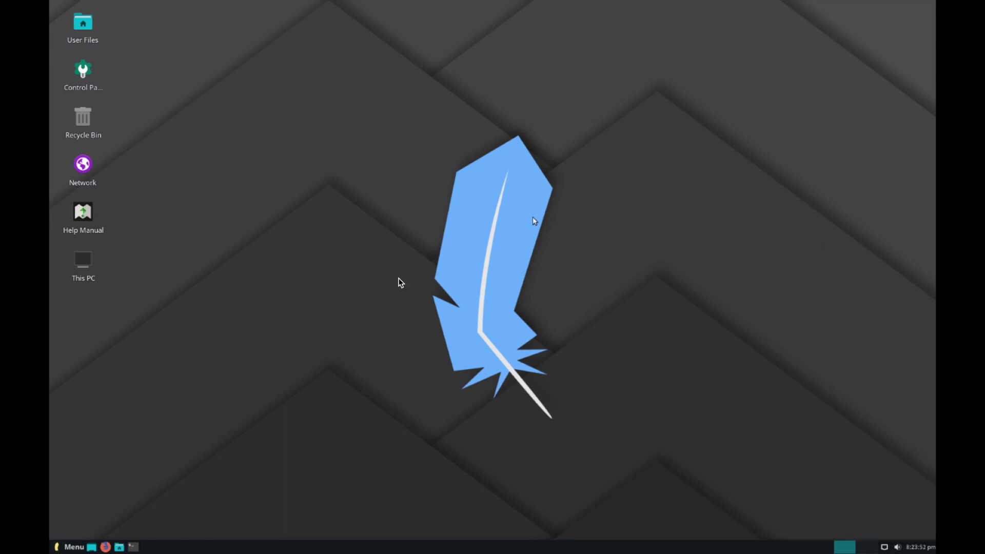
{"action": "right_click", "coordinate": [592, 216]}
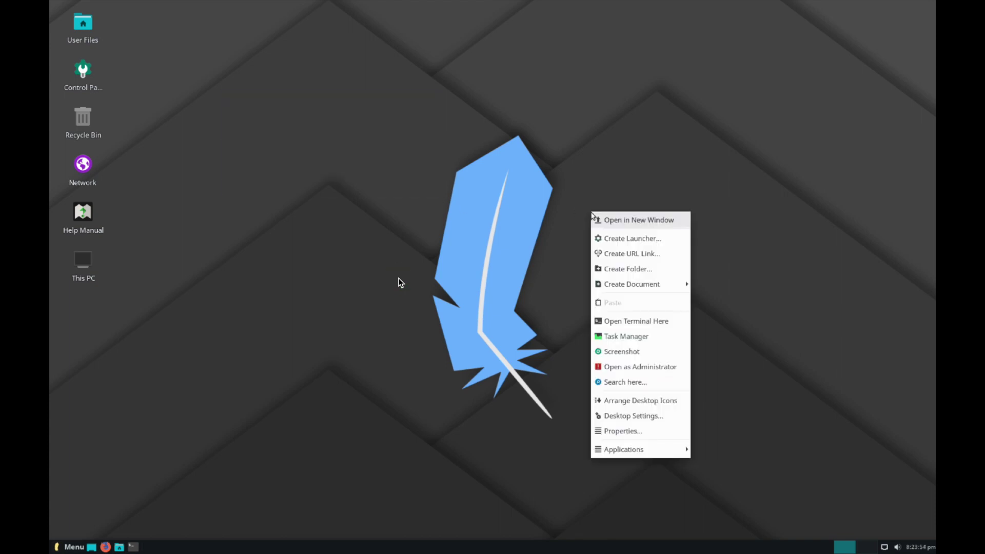
{"action": "left_click", "coordinate": [652, 243]}
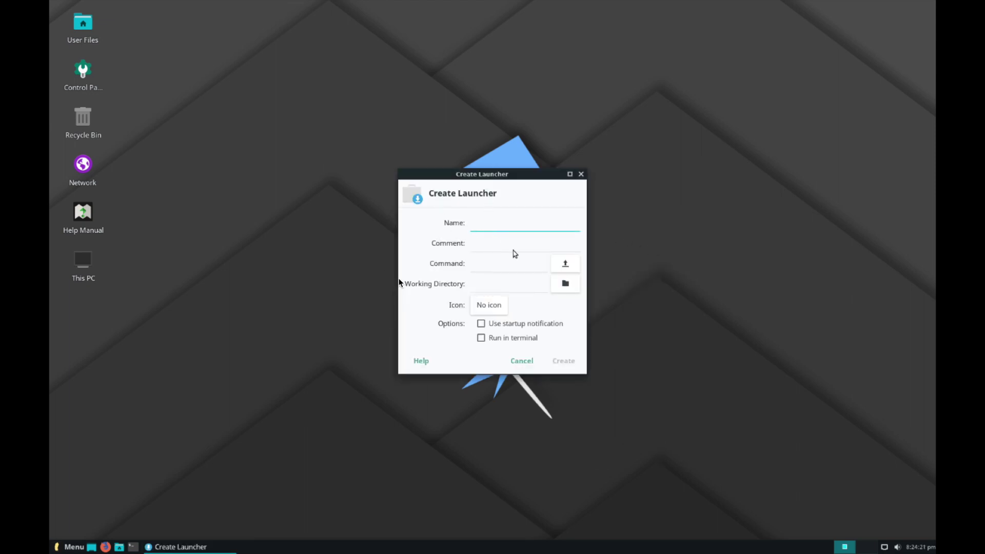
{"action": "left_click", "coordinate": [517, 265]}
{"action": "left_click", "coordinate": [581, 174]}
{"action": "right_click", "coordinate": [668, 214]}
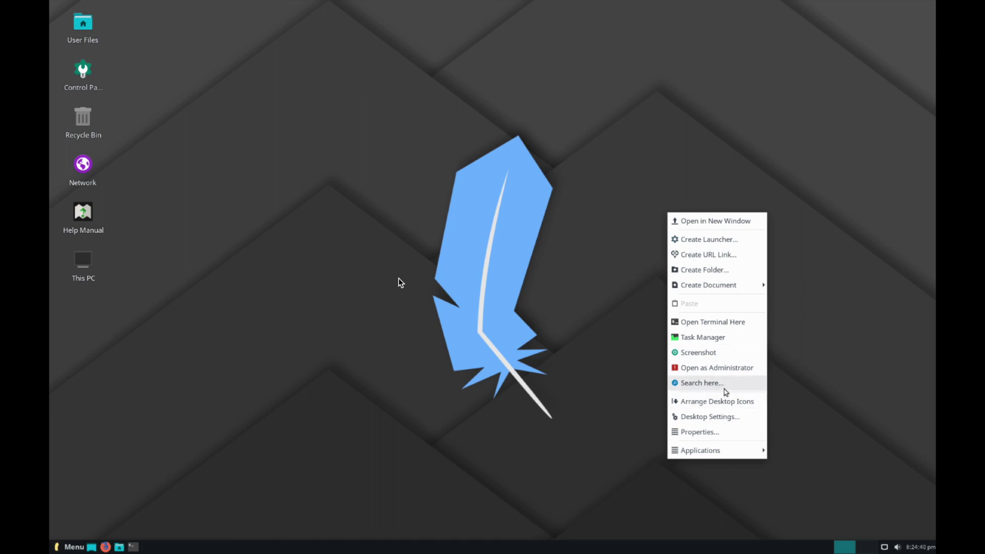
{"action": "mouse_move", "coordinate": [723, 450]}
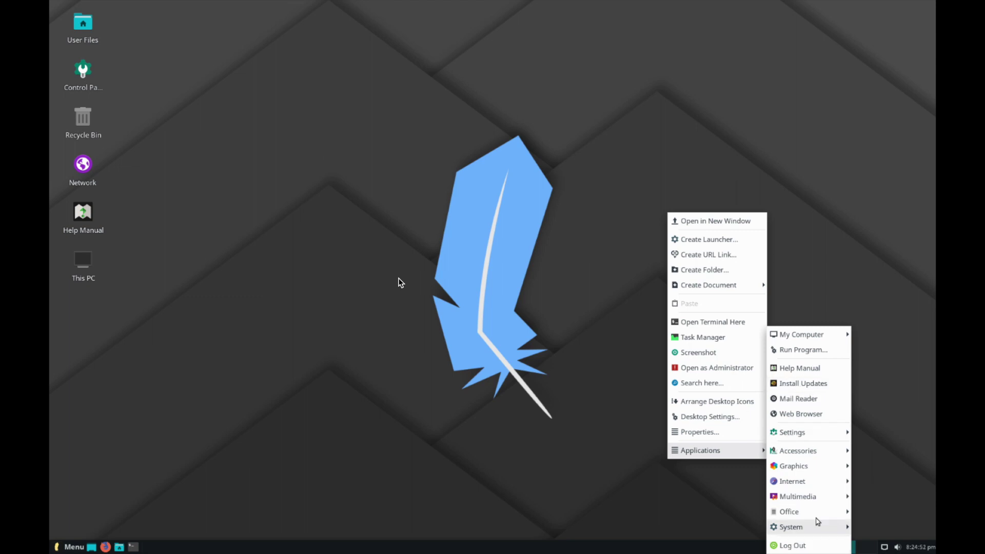
{"action": "left_click", "coordinate": [596, 68]}
{"action": "left_click", "coordinate": [596, 71]}
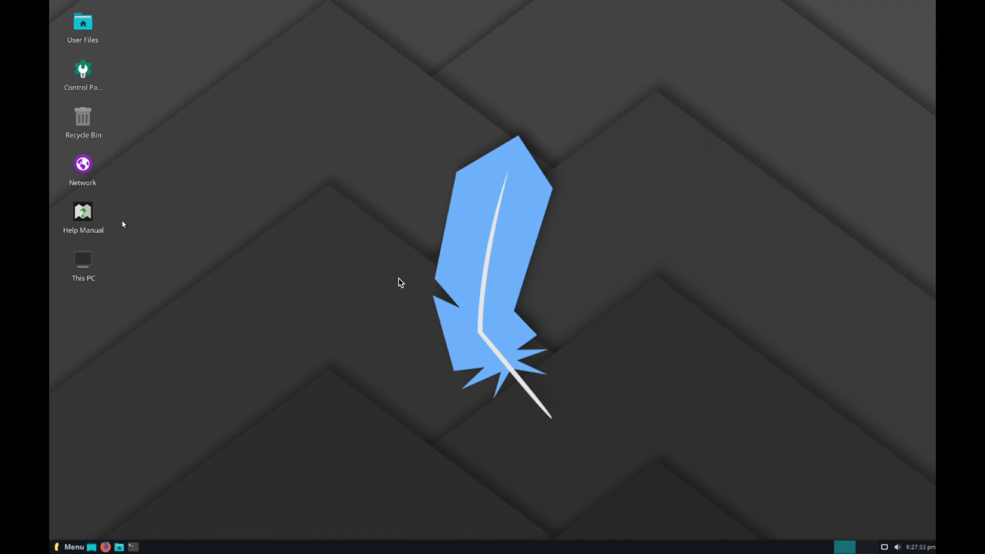
{"action": "double_click", "coordinate": [82, 260]}
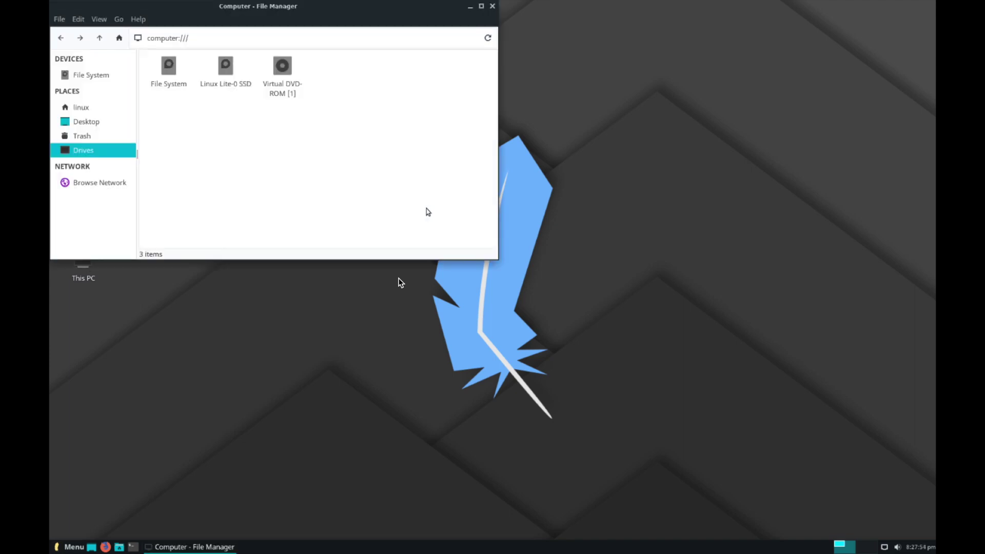
Step: Open the File System drive, select then deselect cdrom and dev, and open the tmp folder
{"action": "double_click", "coordinate": [165, 70]}
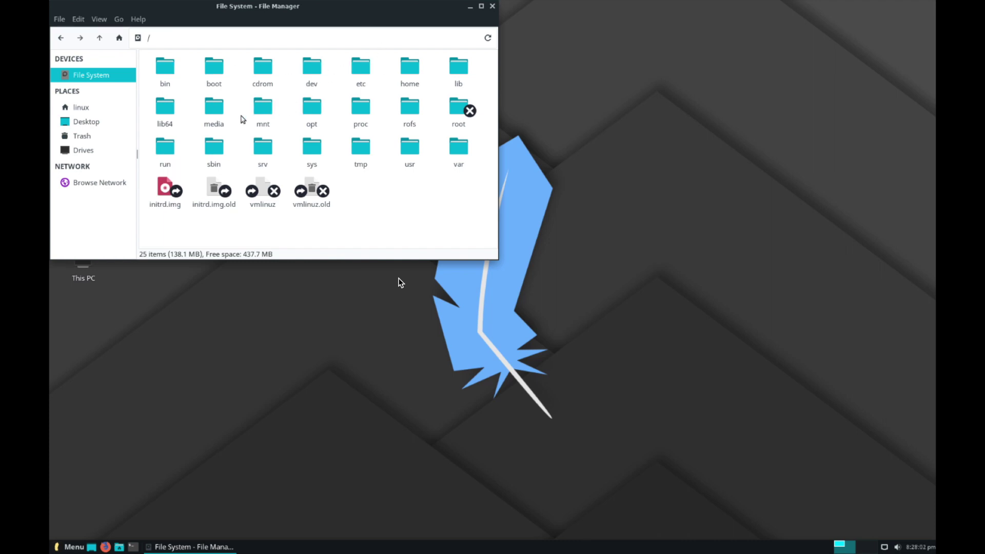
{"action": "left_click", "coordinate": [269, 79]}
{"action": "left_click", "coordinate": [285, 75]}
{"action": "left_click", "coordinate": [321, 71]}
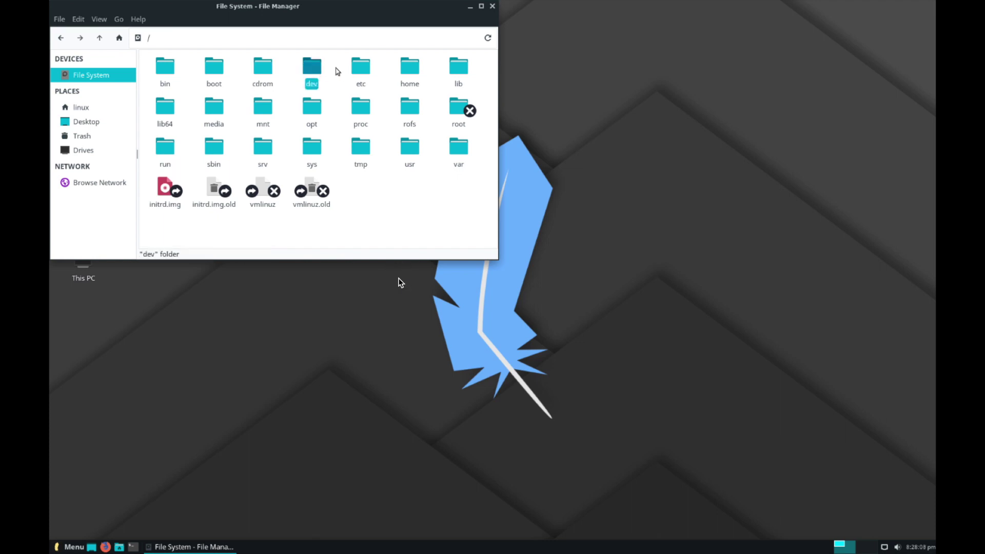
{"action": "left_click", "coordinate": [332, 72]}
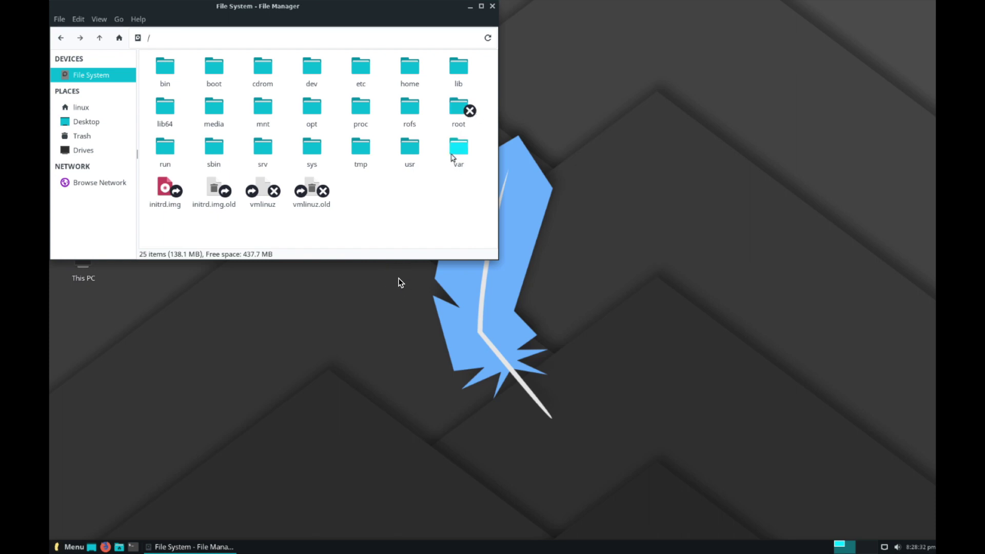
{"action": "left_click", "coordinate": [368, 155]}
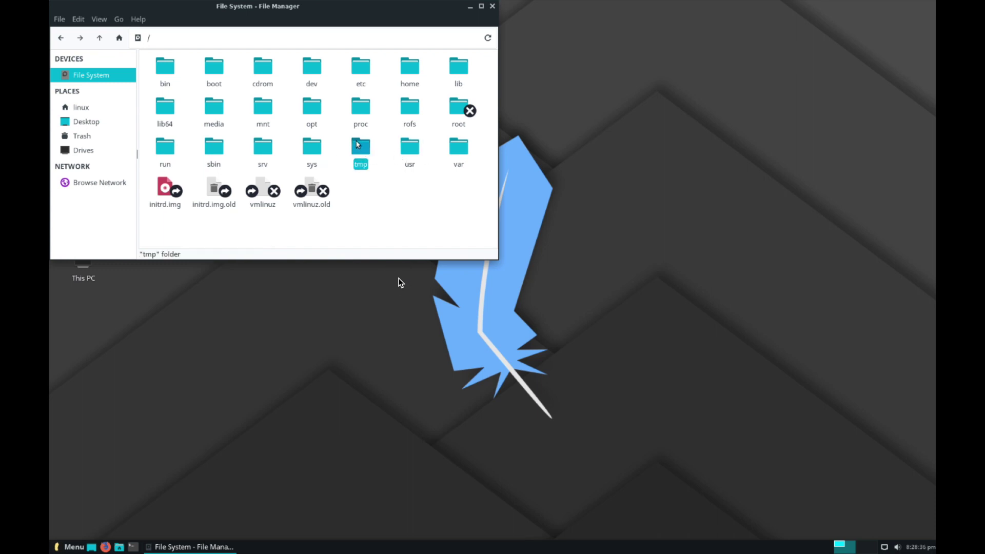
{"action": "double_click", "coordinate": [370, 156]}
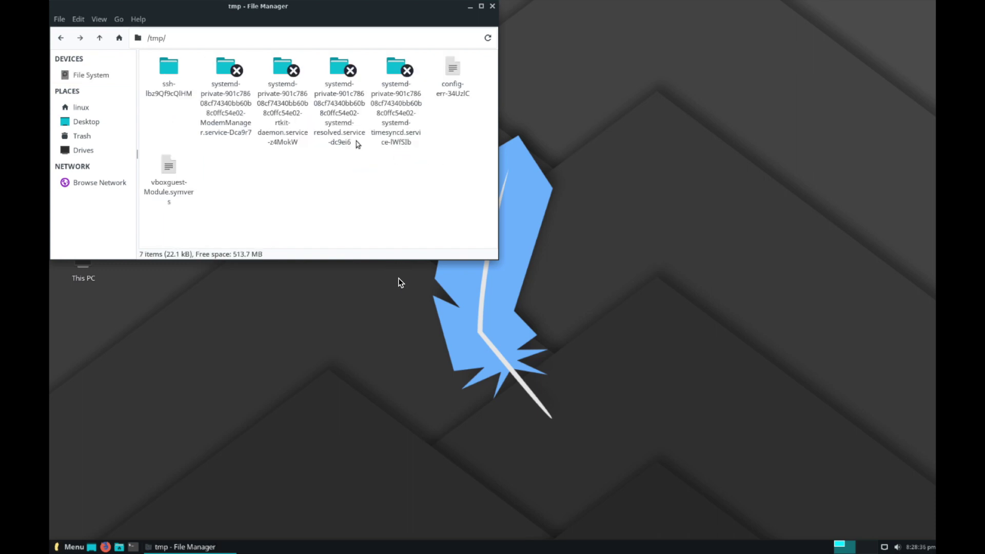
{"action": "left_click", "coordinate": [61, 37]}
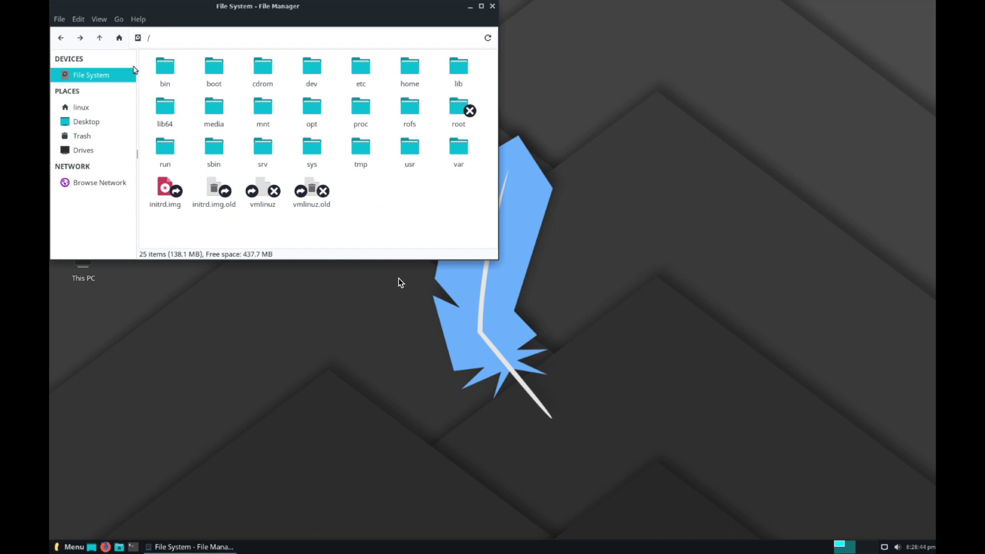
{"action": "left_click", "coordinate": [161, 75]}
{"action": "double_click", "coordinate": [161, 74]}
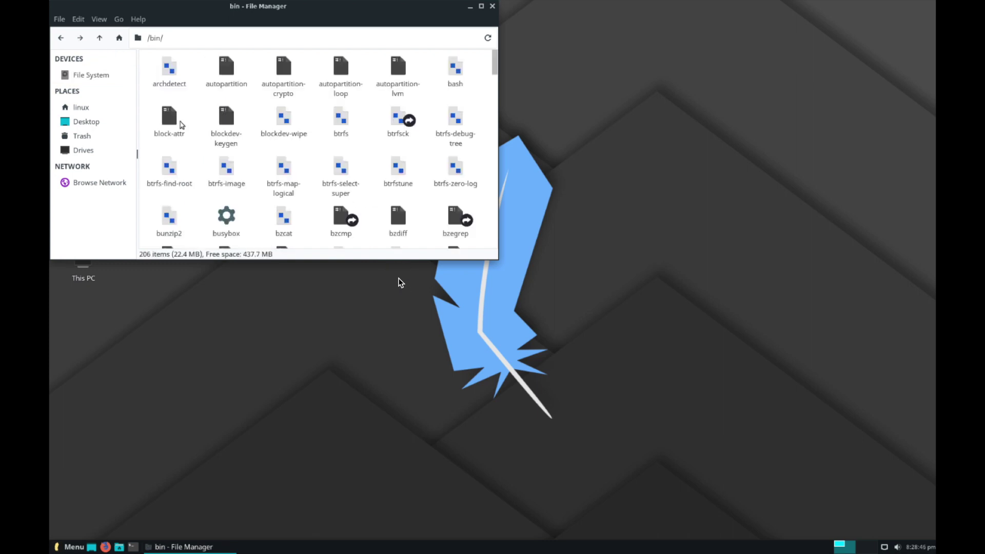
{"action": "scroll", "coordinate": [253, 204], "scroll_direction": "down", "scroll_amount": 5}
{"action": "scroll", "coordinate": [253, 203], "scroll_direction": "down", "scroll_amount": 10}
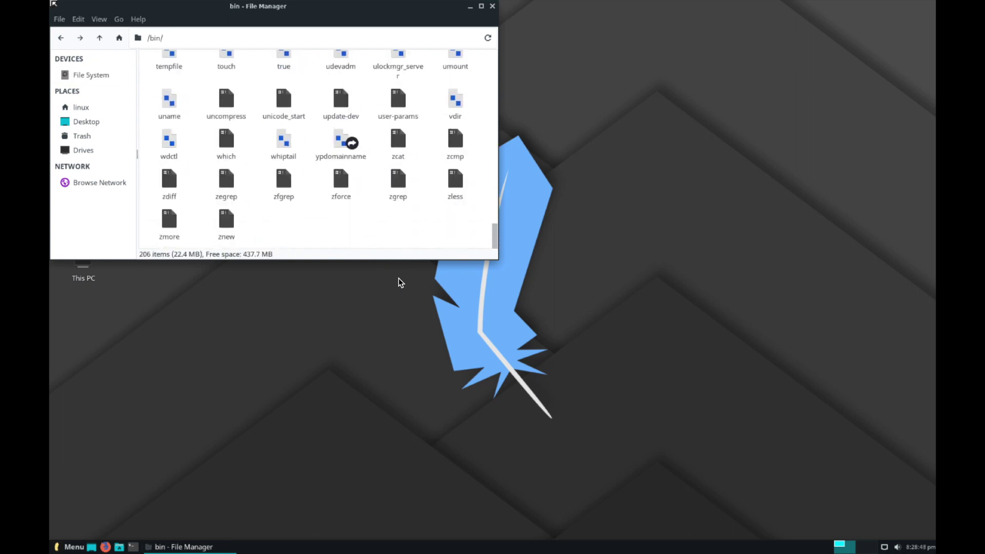
{"action": "left_click", "coordinate": [63, 39]}
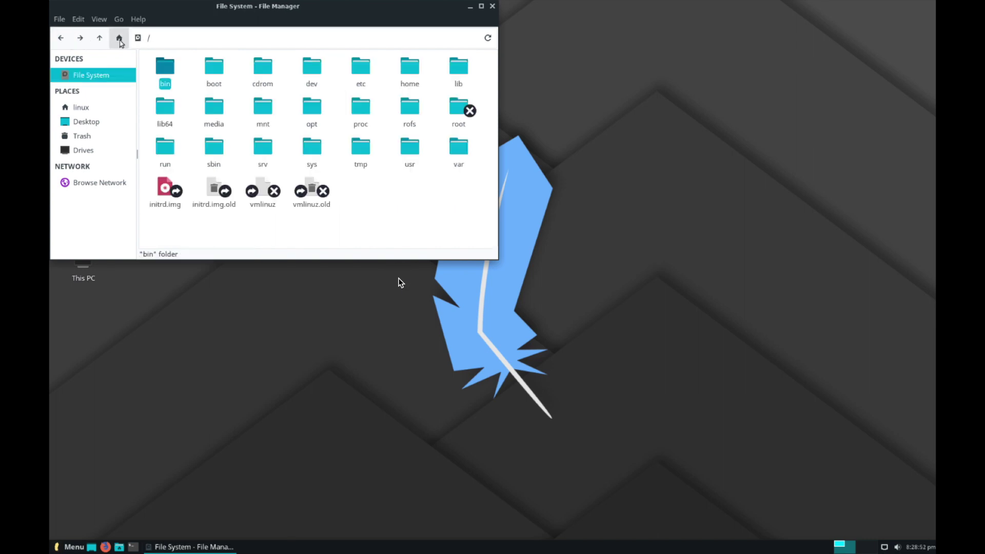
Step: Type bin/ in the location bar, try opening btrfs, and dismiss the Open With prompt
{"action": "left_click", "coordinate": [142, 41]}
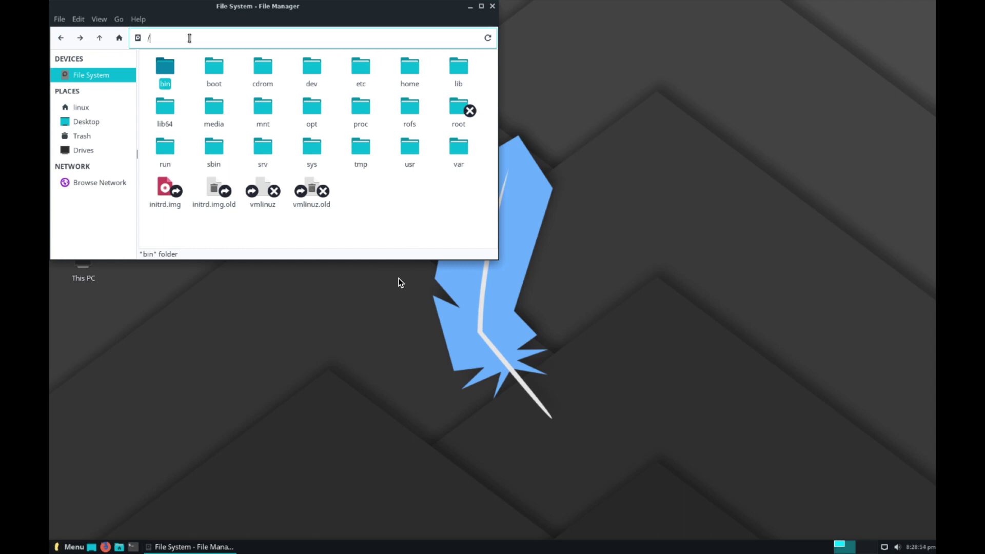
{"action": "type", "text": "bin/"}
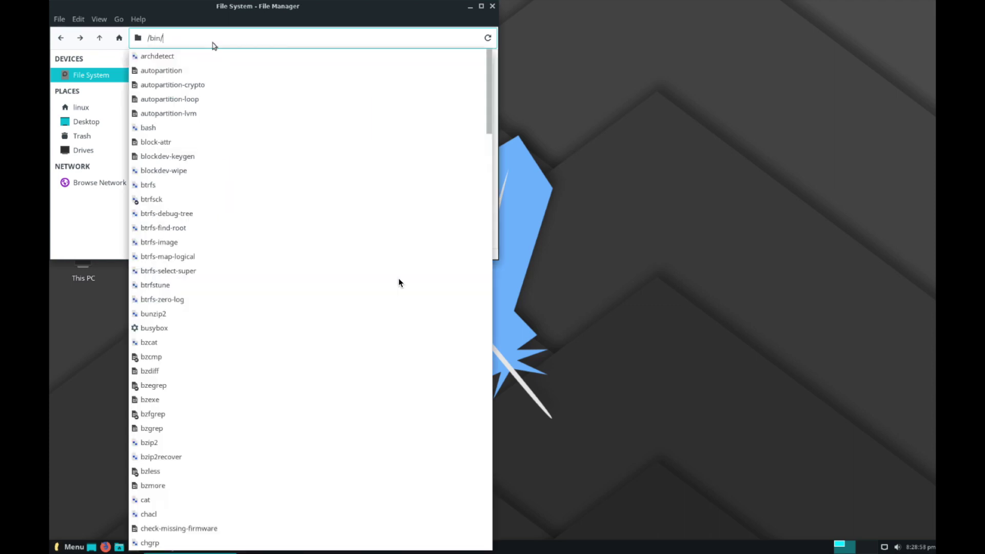
{"action": "left_click", "coordinate": [249, 184]}
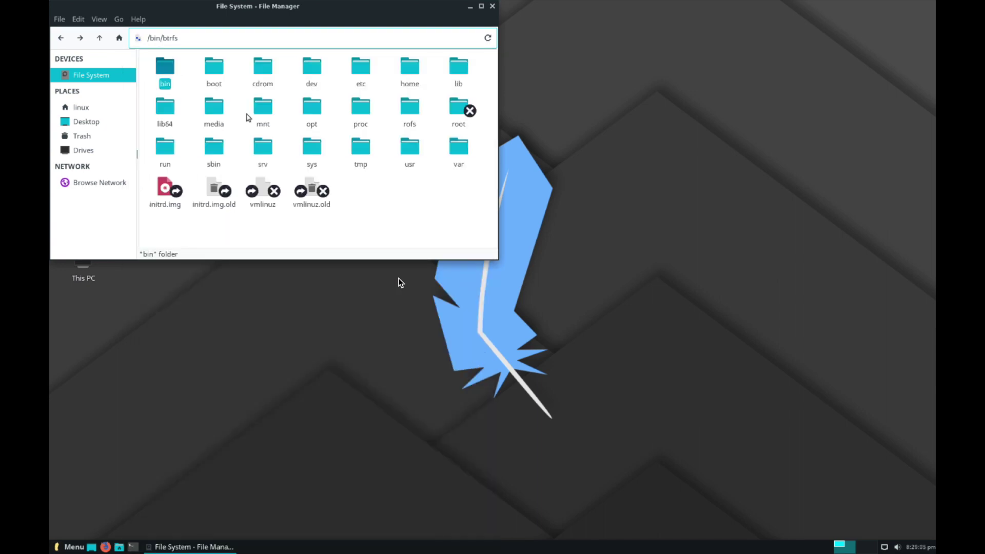
{"action": "key", "text": "Return"}
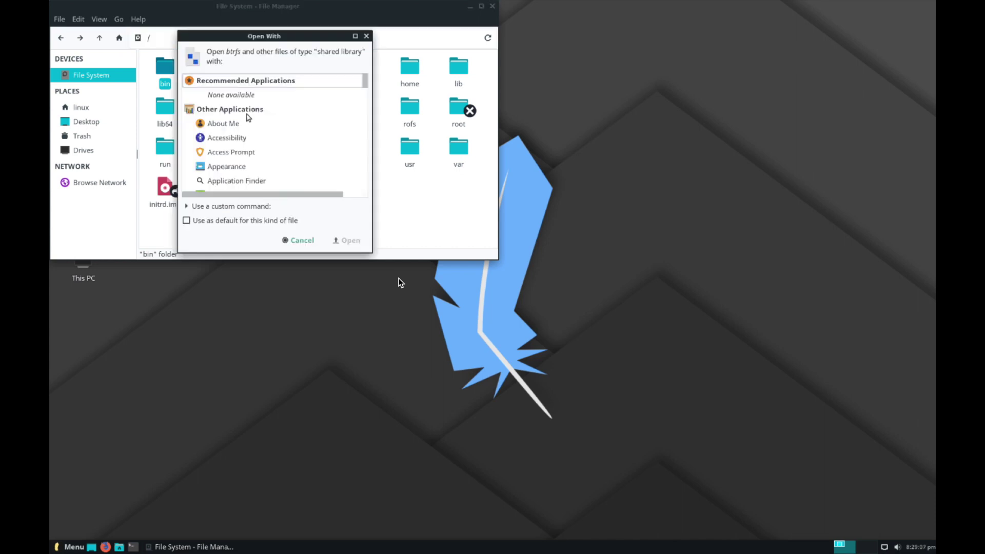
{"action": "left_click", "coordinate": [366, 36]}
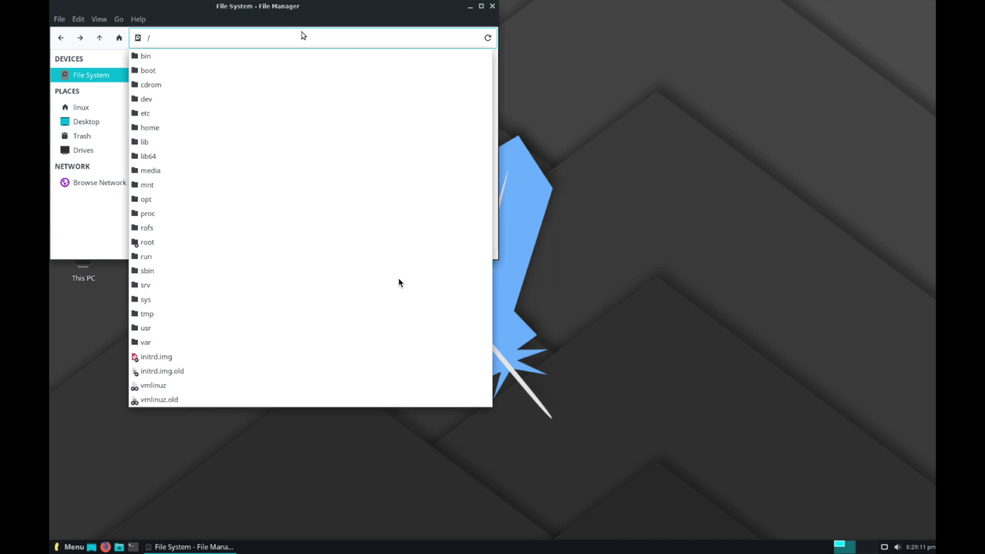
Step: Browse to /boot/grub, trim back to /boot/, then show the Desktop folder from the sidebar
{"action": "left_click", "coordinate": [297, 68]}
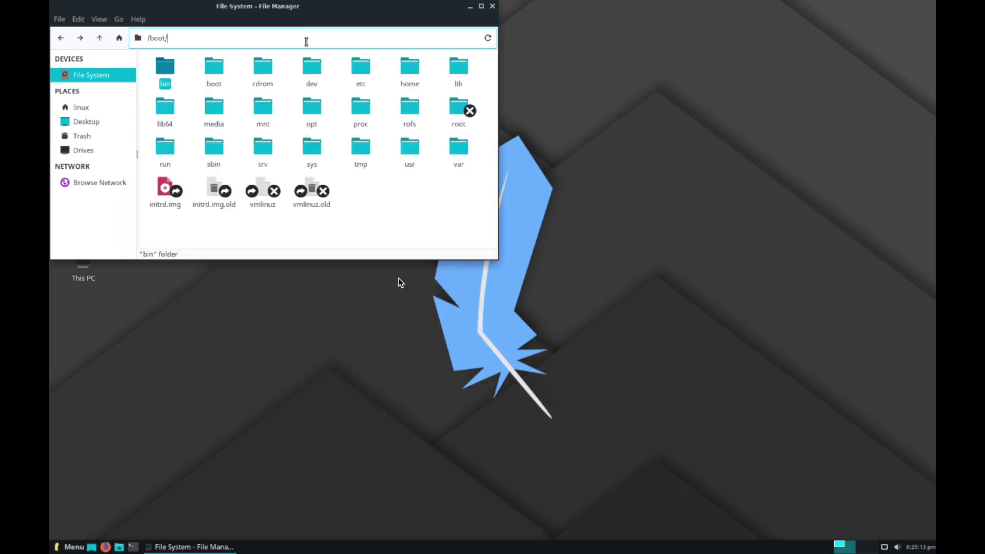
{"action": "left_click", "coordinate": [308, 55]}
{"action": "key", "text": "BackSpace"}
{"action": "key", "text": "BackSpace"}
{"action": "key", "text": "BackSpace"}
{"action": "key", "text": "BackSpace"}
{"action": "key", "text": "BackSpace"}
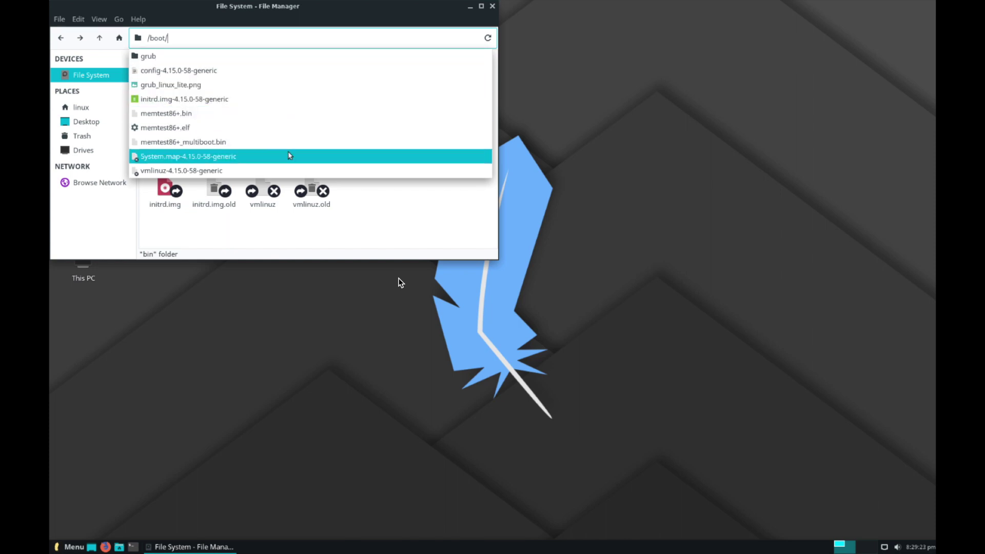
{"action": "left_click", "coordinate": [95, 121]}
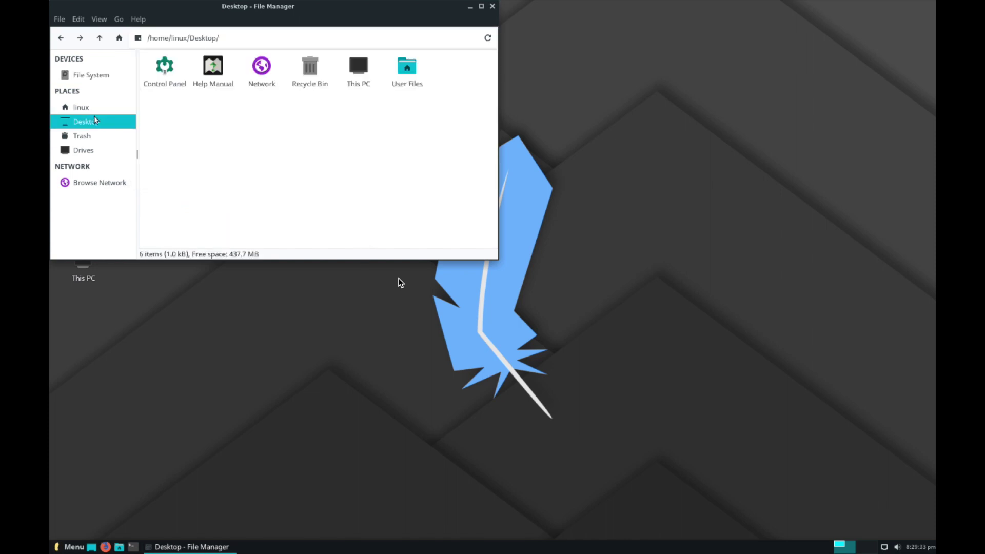
Step: Show the linux home folder, then close the file manager window
{"action": "left_click", "coordinate": [61, 108]}
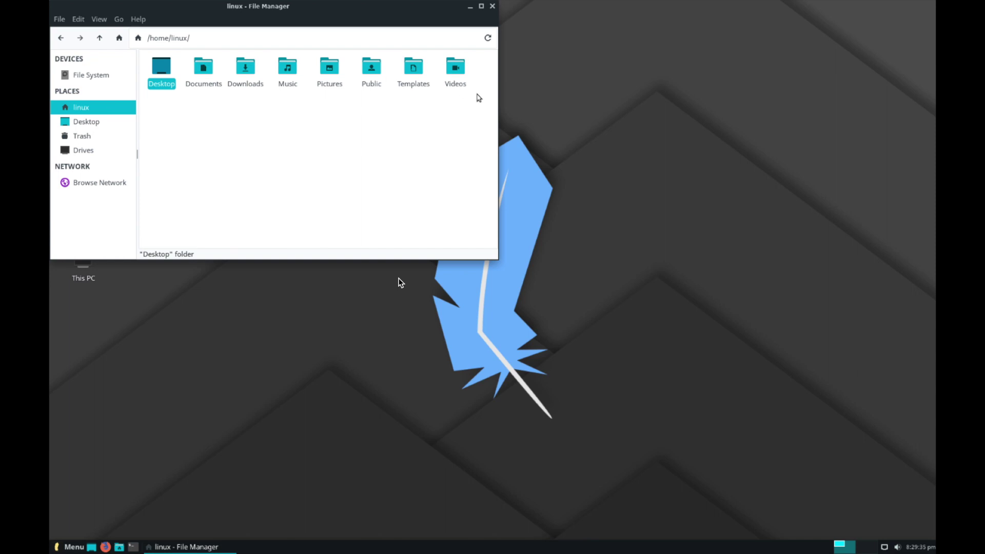
{"action": "left_click", "coordinate": [492, 6]}
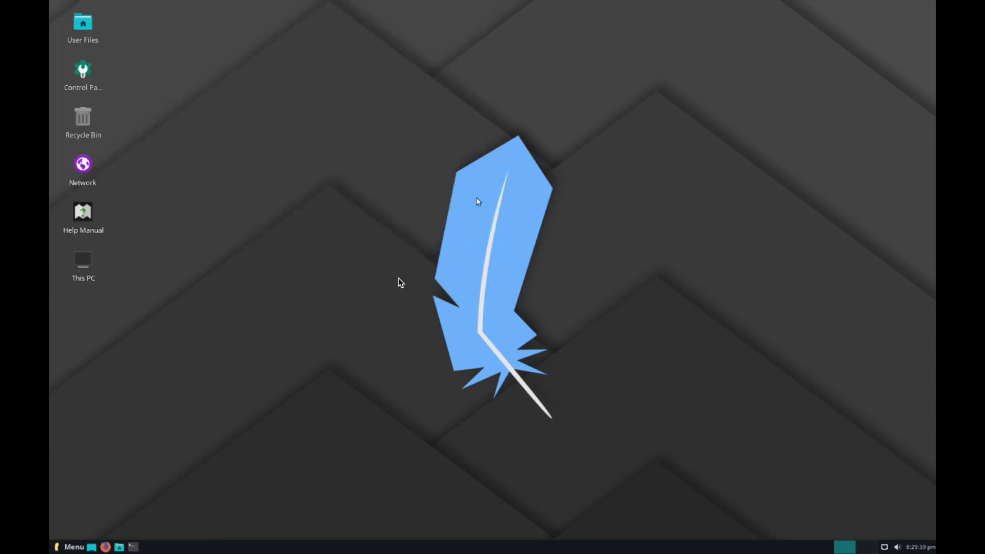